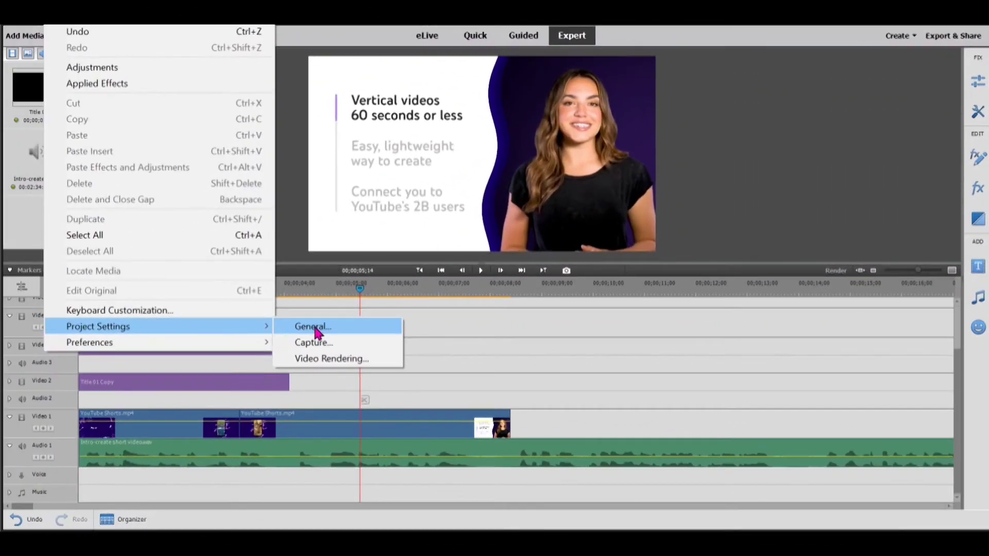
- Review project settings, keeping Audio Samples and 30fps Drop-Frame Timecode, then view Capture and Video Rendering
{"action": "left_click", "coordinate": [315, 330]}
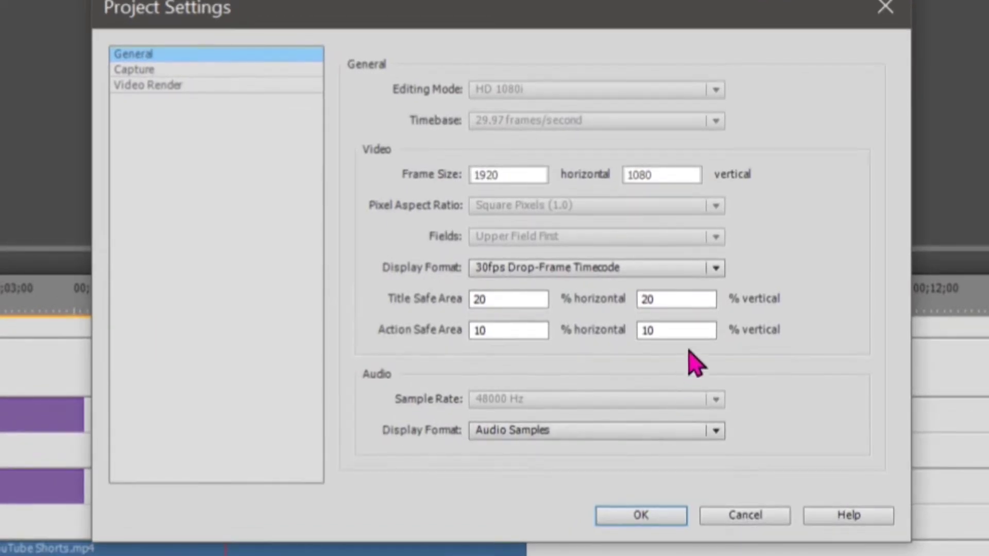
{"action": "left_click", "coordinate": [716, 431]}
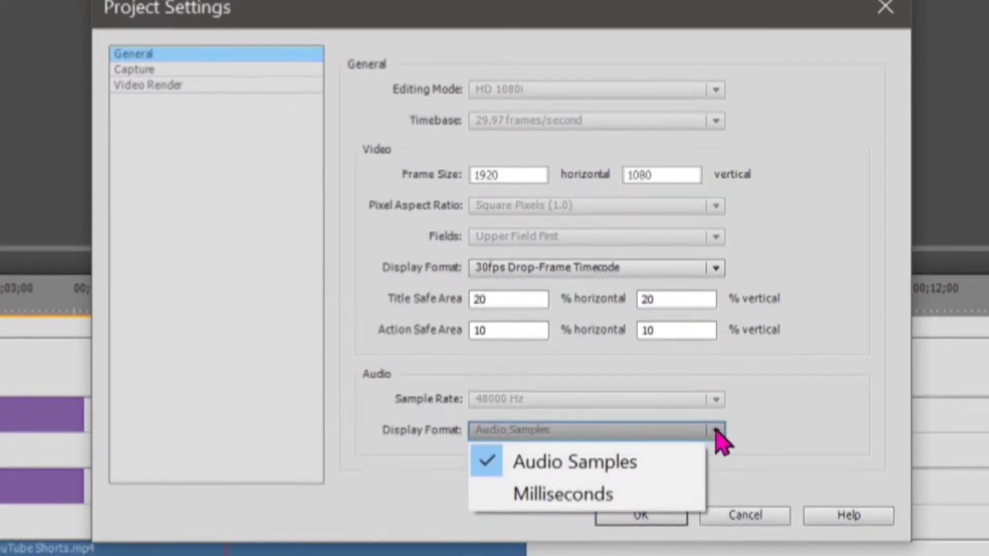
{"action": "left_click", "coordinate": [685, 469]}
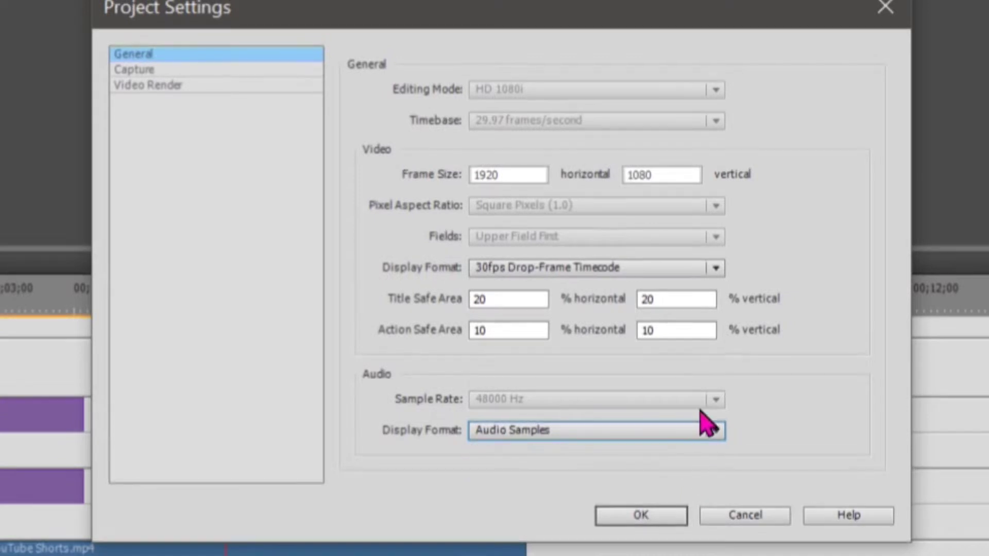
{"action": "left_click", "coordinate": [716, 269]}
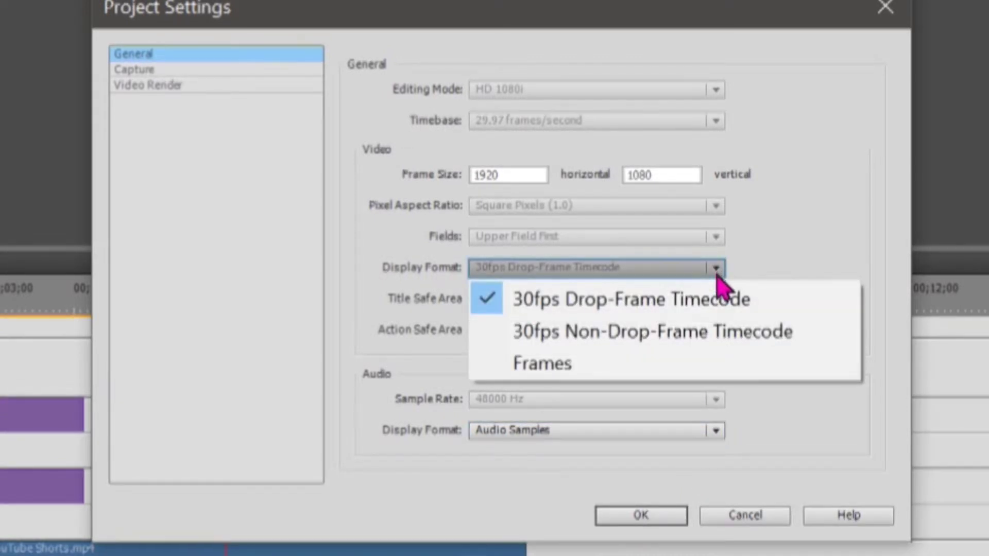
{"action": "left_click", "coordinate": [714, 298]}
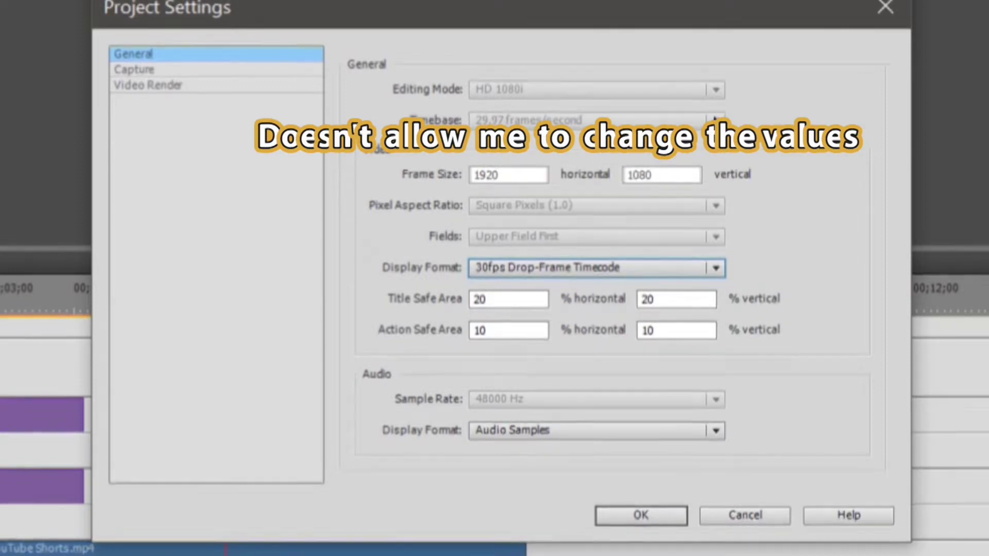
{"action": "left_click", "coordinate": [214, 71]}
{"action": "left_click", "coordinate": [202, 84]}
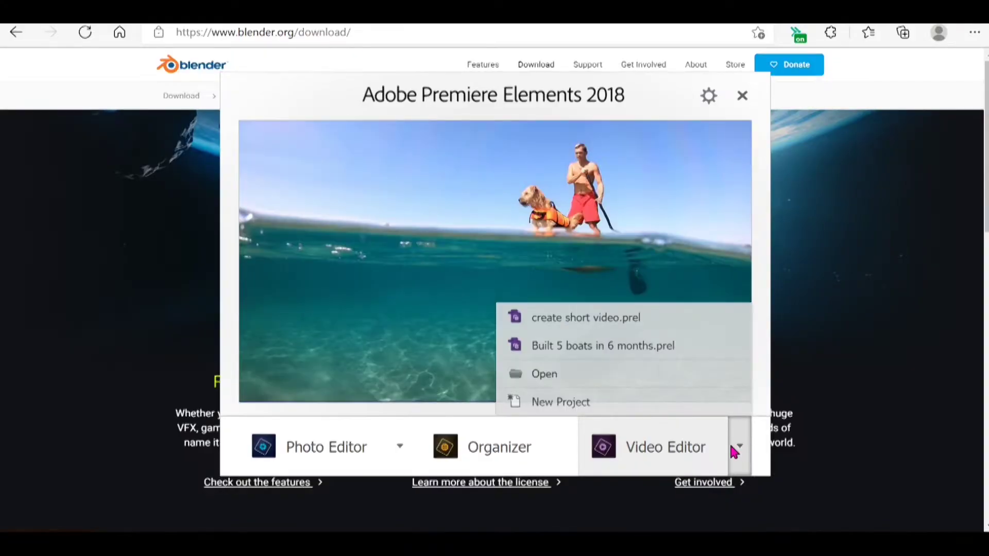
- Start a new Video Editor project and let the Expert workspace load with its timeline
{"action": "left_click", "coordinate": [658, 407]}
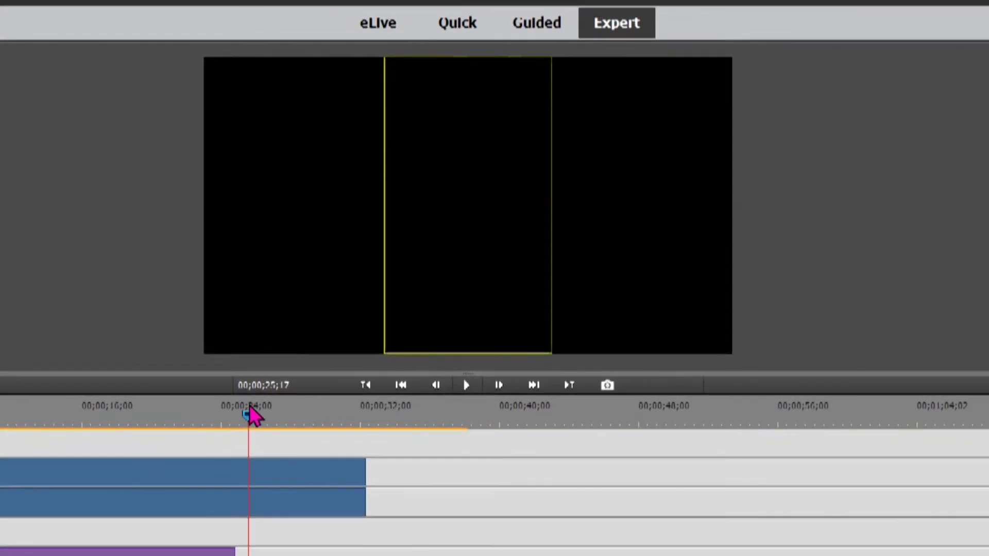
- Scrub the timeline around 18 and 21 seconds to preview the boat and kayak footage
{"action": "mouse_move", "coordinate": [249, 415]}
{"action": "left_mouse_down"}
{"action": "mouse_move", "coordinate": [76, 412]}
{"action": "mouse_move", "coordinate": [237, 412]}
{"action": "left_mouse_up"}
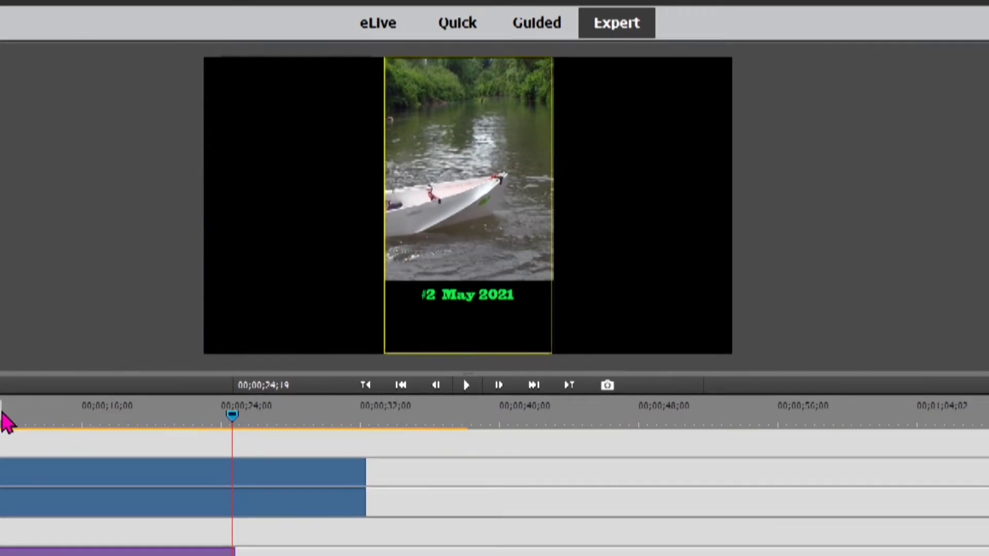
{"action": "left_click_drag", "start_coordinate": [2, 412], "coordinate": [87, 412]}
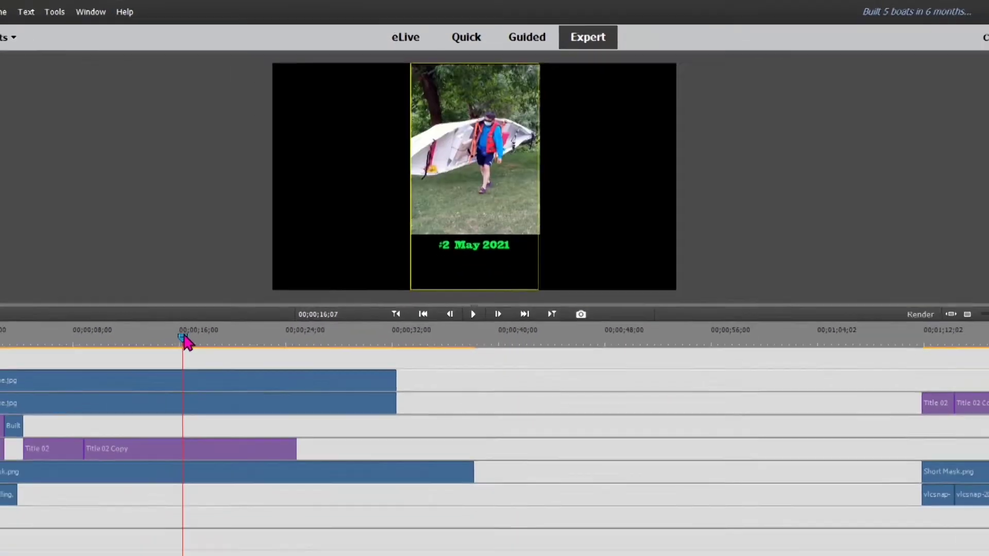
{"action": "left_click_drag", "start_coordinate": [183, 339], "coordinate": [219, 339]}
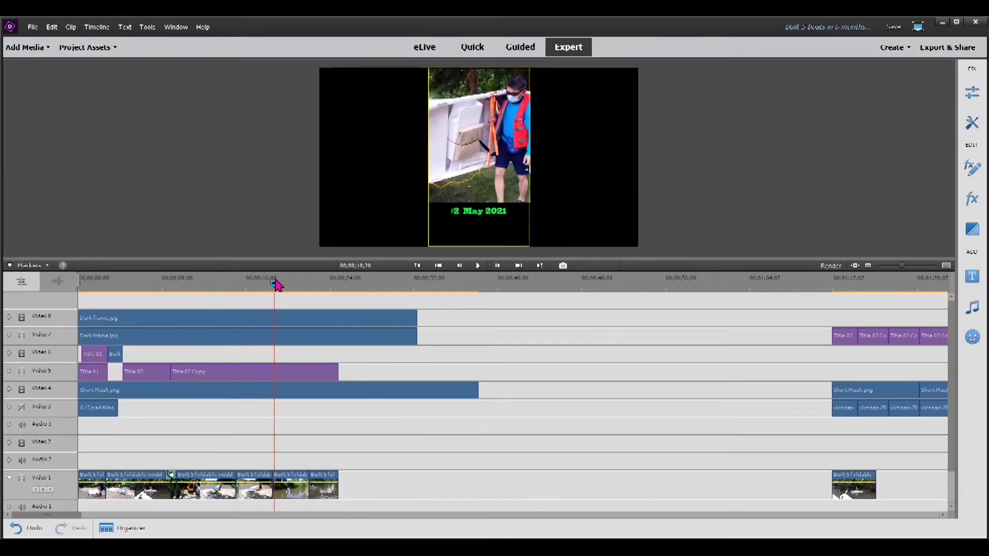
{"action": "left_click_drag", "start_coordinate": [277, 284], "coordinate": [338, 287]}
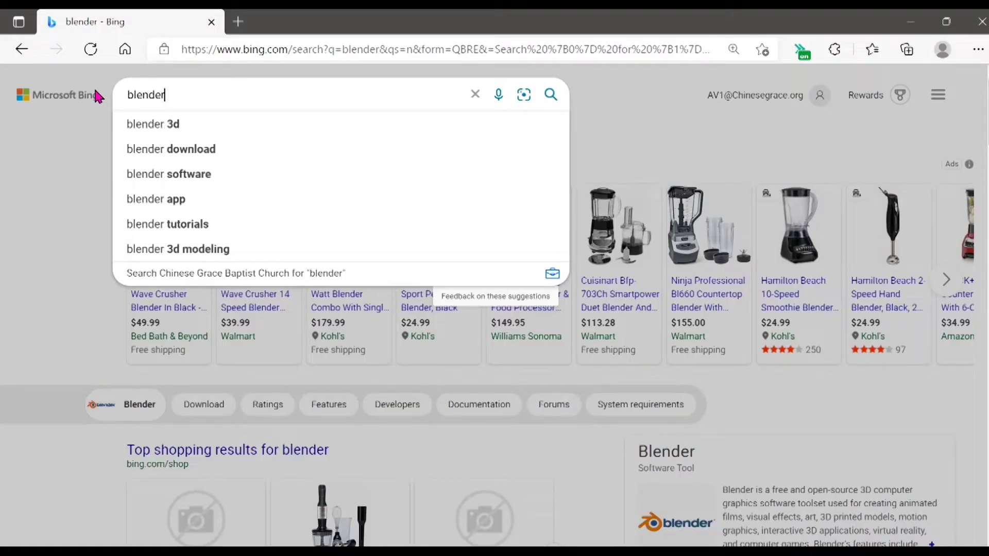
- Search Bing for 'blender download' and go to the official blender.org download page
{"action": "left_click", "coordinate": [180, 150]}
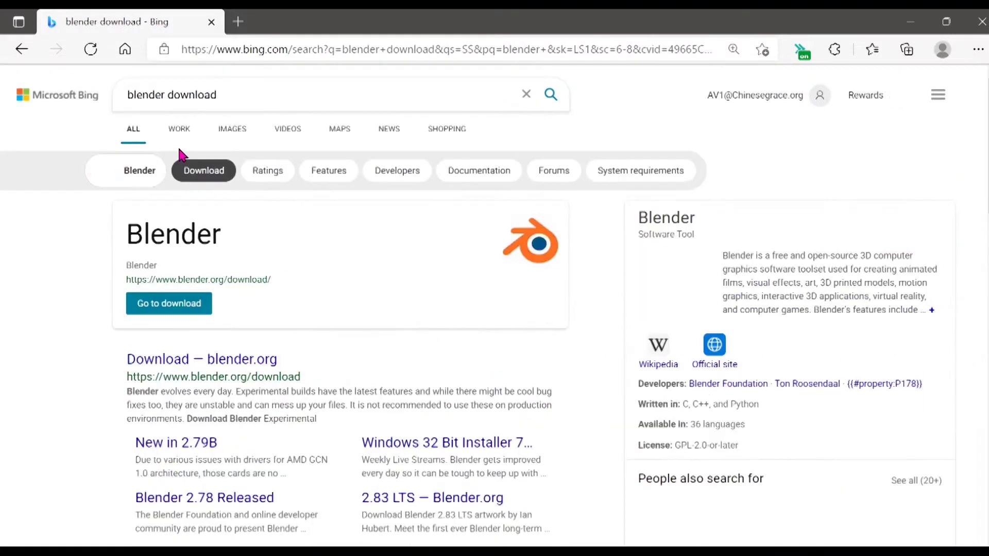
{"action": "left_click", "coordinate": [167, 307]}
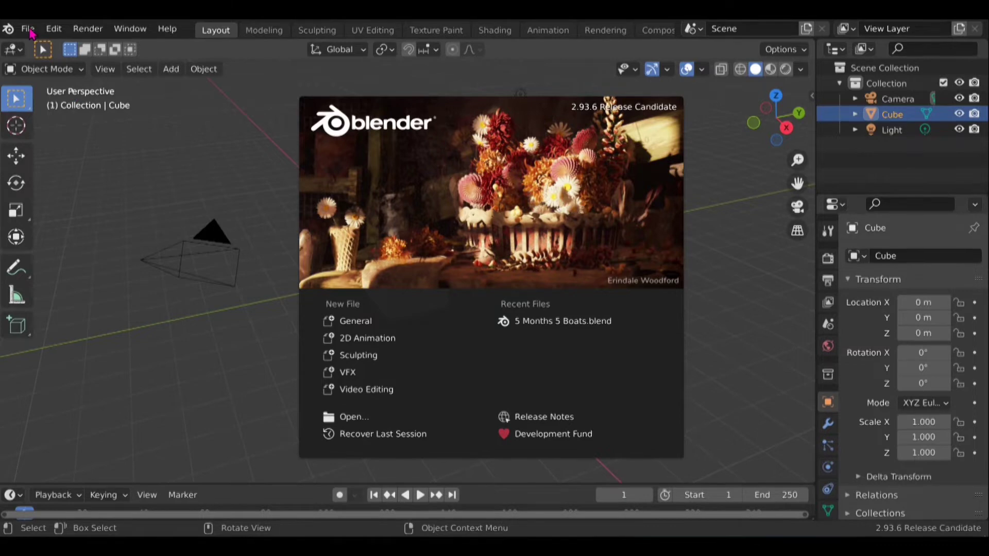
- Dismiss the splash screen and create a new Video Editing file
{"action": "left_click", "coordinate": [29, 33]}
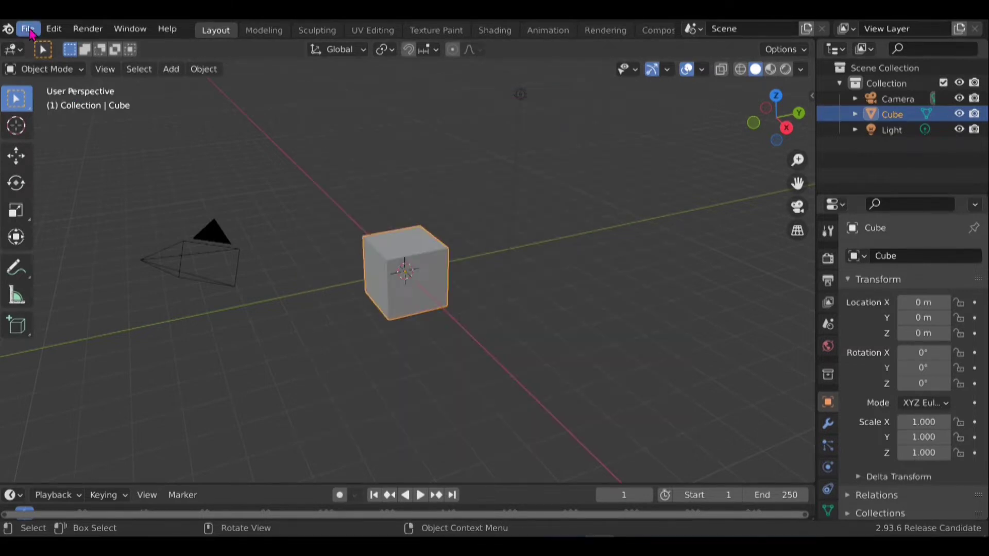
{"action": "left_click", "coordinate": [30, 32]}
{"action": "mouse_move", "coordinate": [70, 48]}
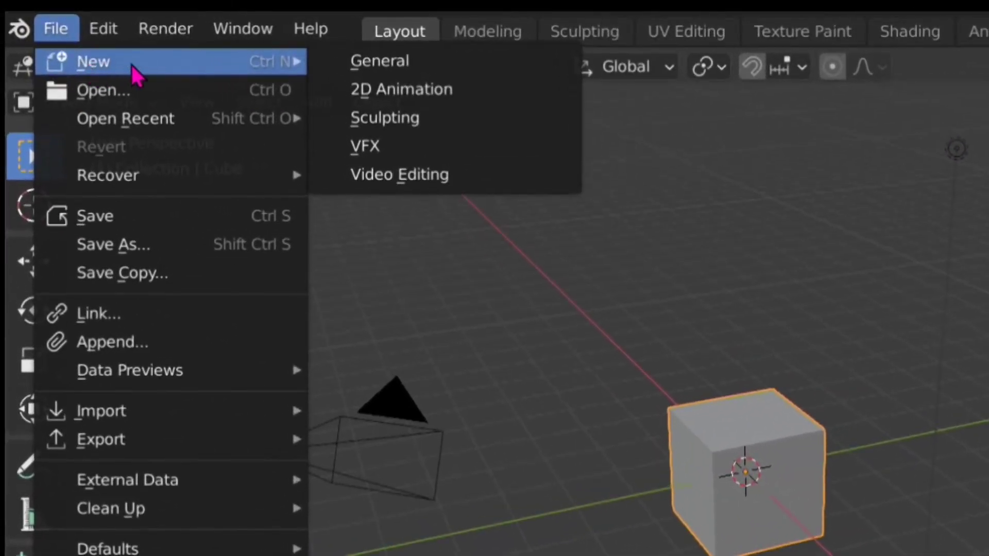
{"action": "left_click", "coordinate": [405, 174]}
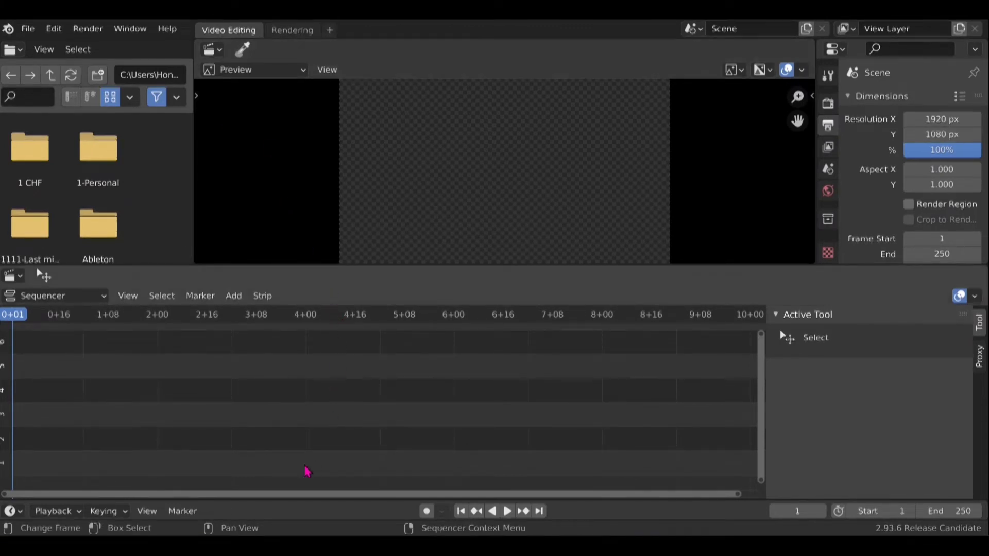
{"action": "mouse_move", "coordinate": [246, 546]}
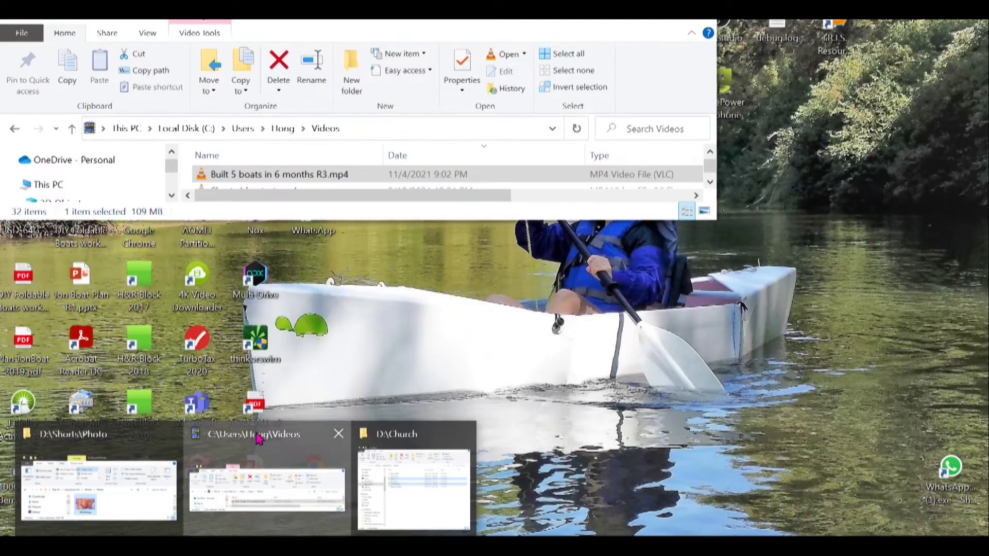
- Drop Built 5 boats in 6 months R3.mp4 into the sequencer and set the end frame to 1790
{"action": "left_click", "coordinate": [265, 435]}
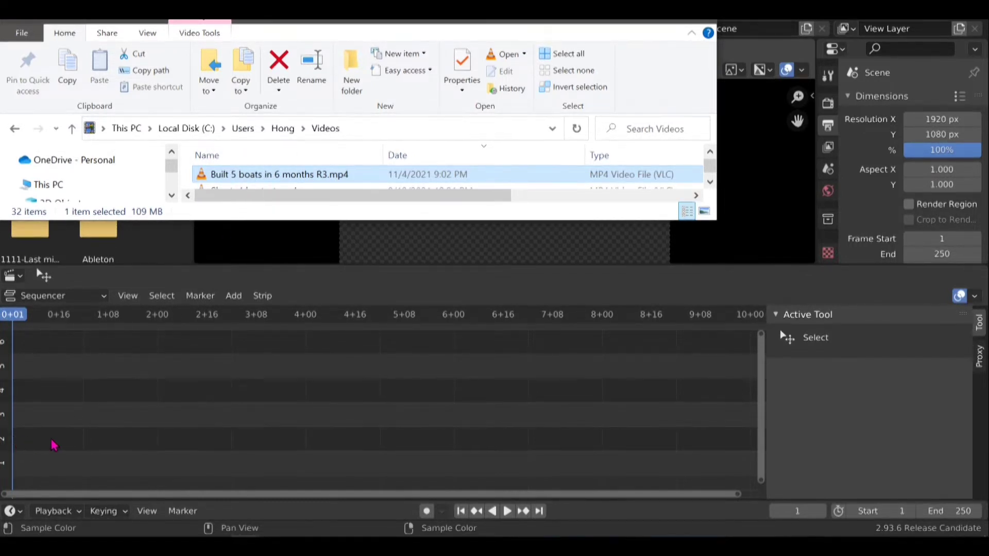
{"action": "left_click_drag", "start_coordinate": [54, 444], "coordinate": [54, 445]}
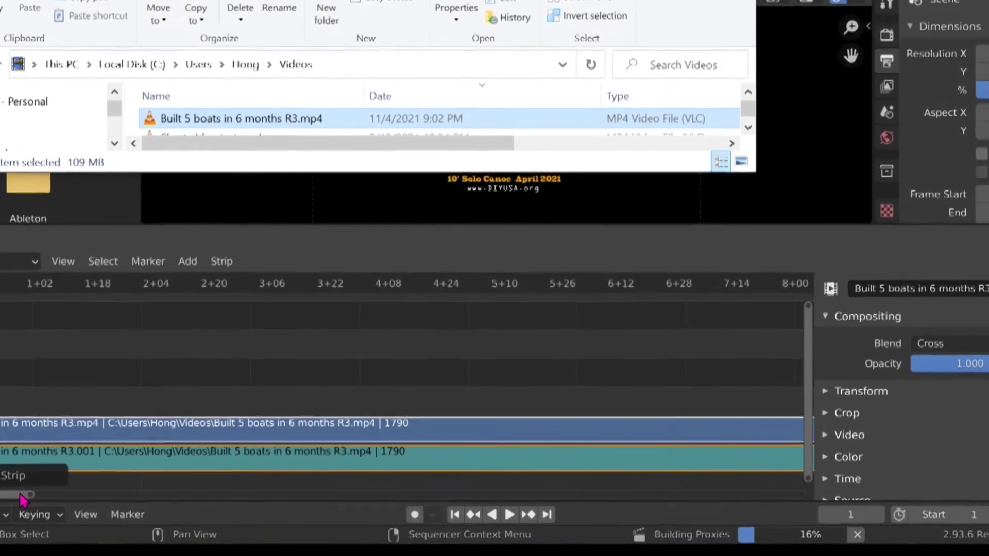
{"action": "left_click_drag", "start_coordinate": [46, 498], "coordinate": [870, 532]}
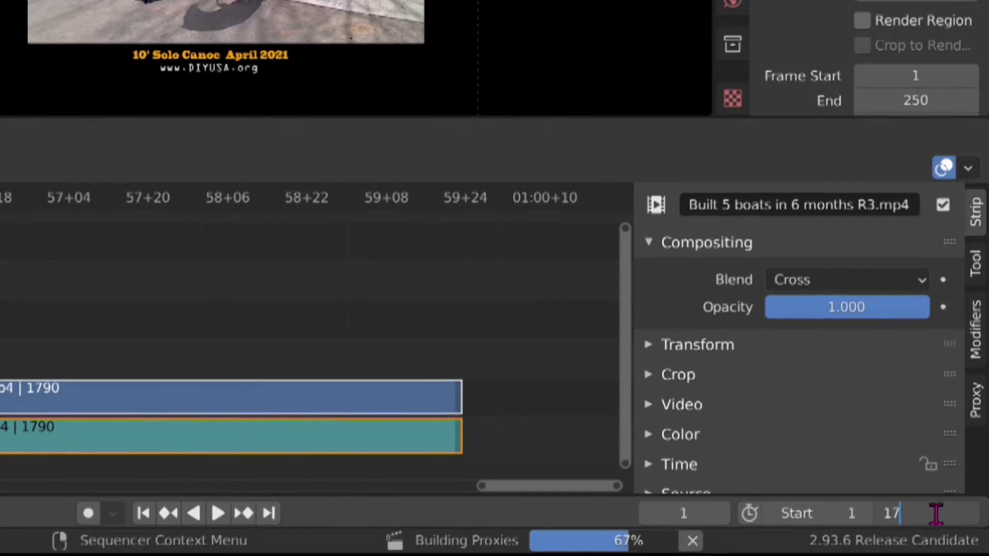
{"action": "key", "text": "Return"}
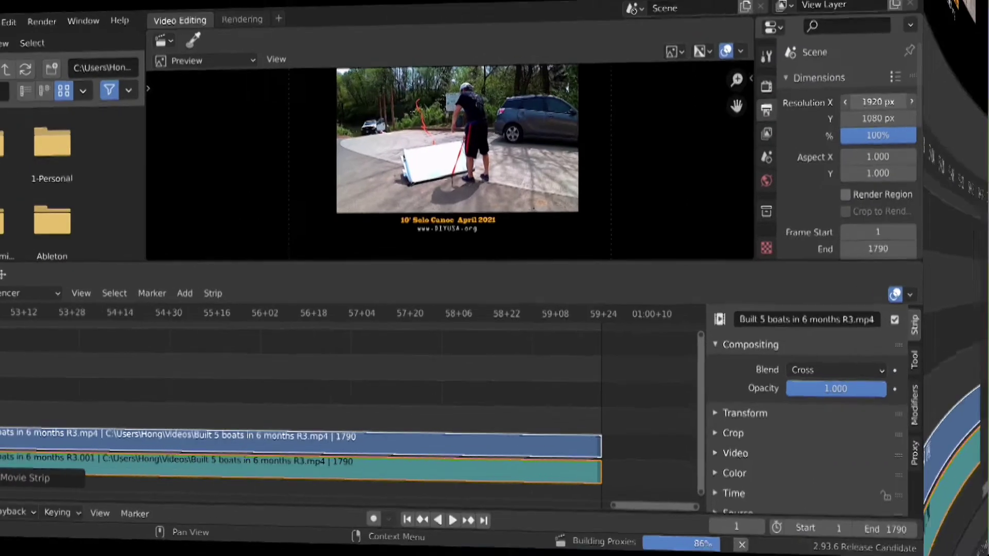
{"action": "left_click", "coordinate": [396, 29]}
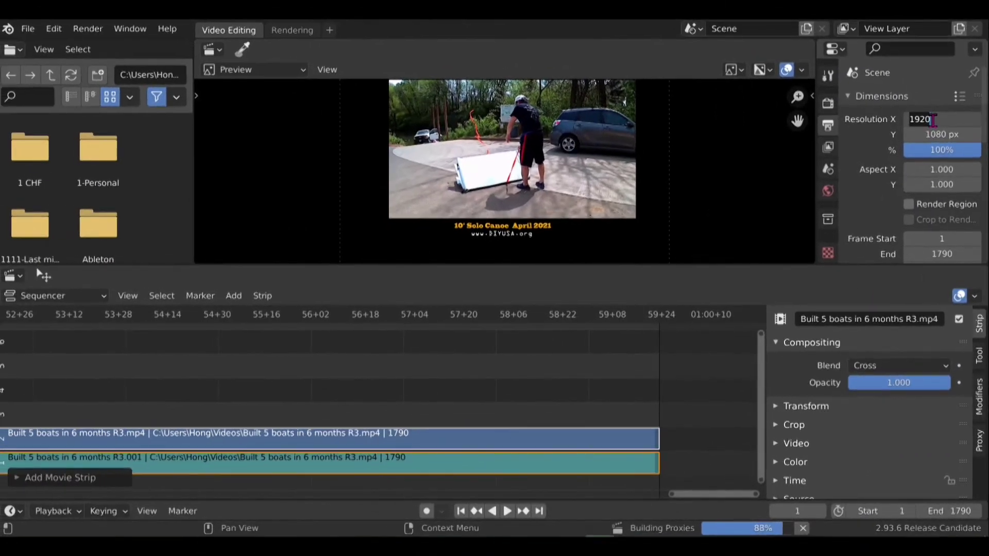
- Set the render resolution to 1080 × 1920 px for a vertical frame
{"action": "type", "text": "1080"}
{"action": "key", "text": "Return"}
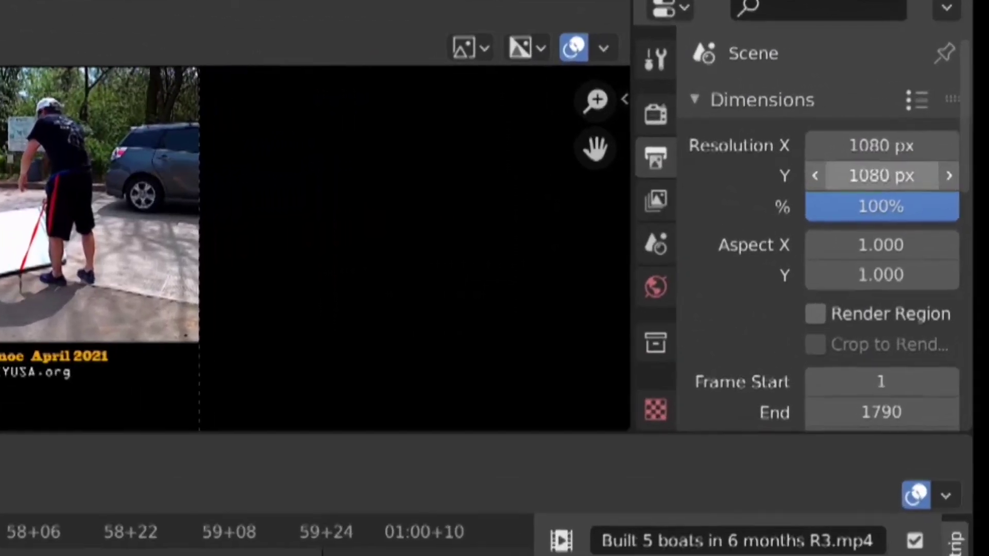
{"action": "left_click", "coordinate": [903, 156]}
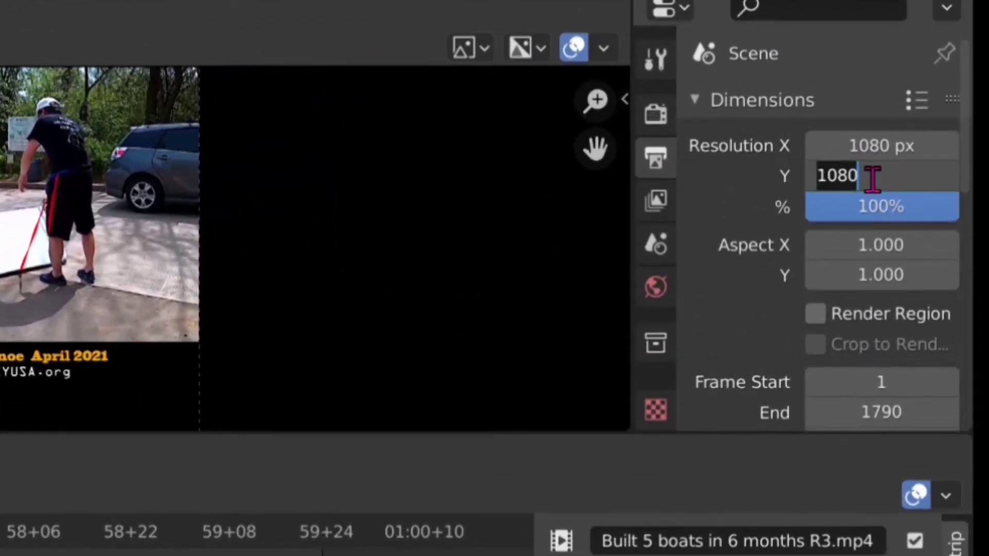
{"action": "type", "text": "1920"}
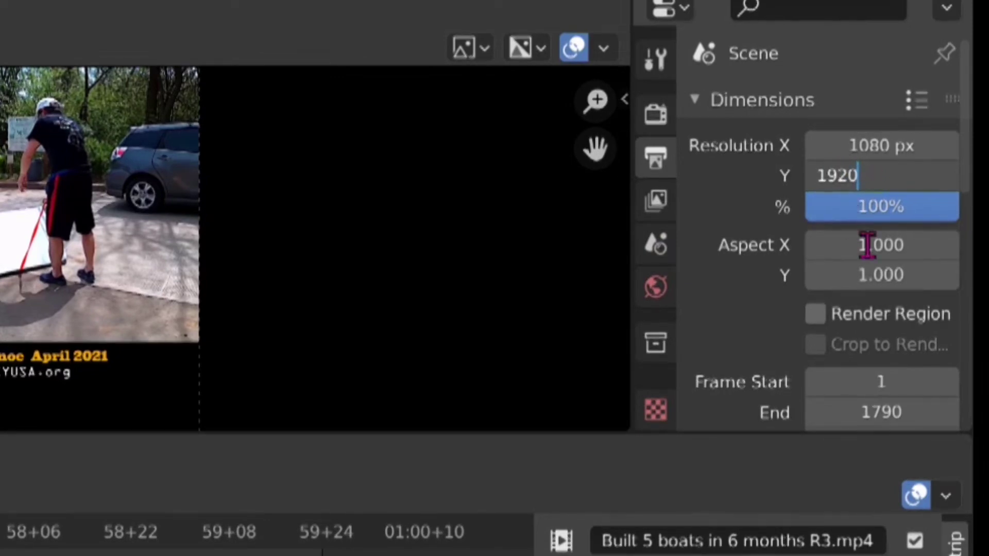
{"action": "key", "text": "Return"}
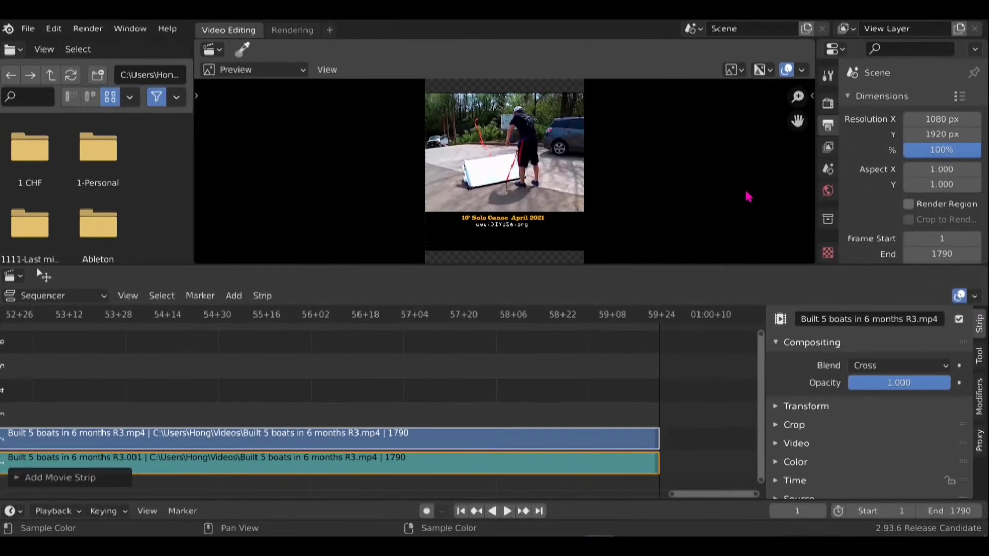
- Scroll Output Properties down to the Output panel showing the /tmp\ folder
{"action": "scroll", "coordinate": [749, 196], "scroll_direction": "down", "scroll_amount": 3}
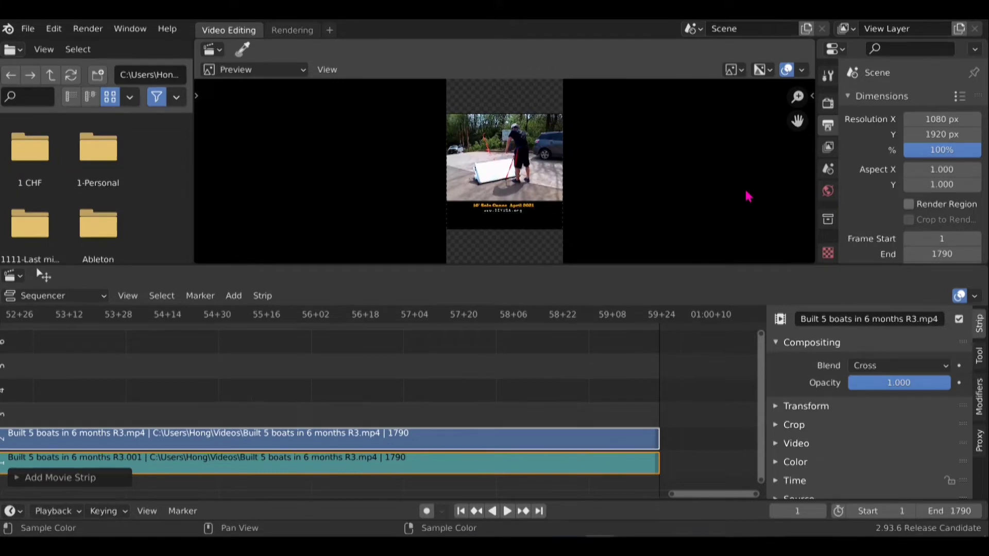
{"action": "scroll", "coordinate": [748, 197], "scroll_direction": "down", "scroll_amount": 2}
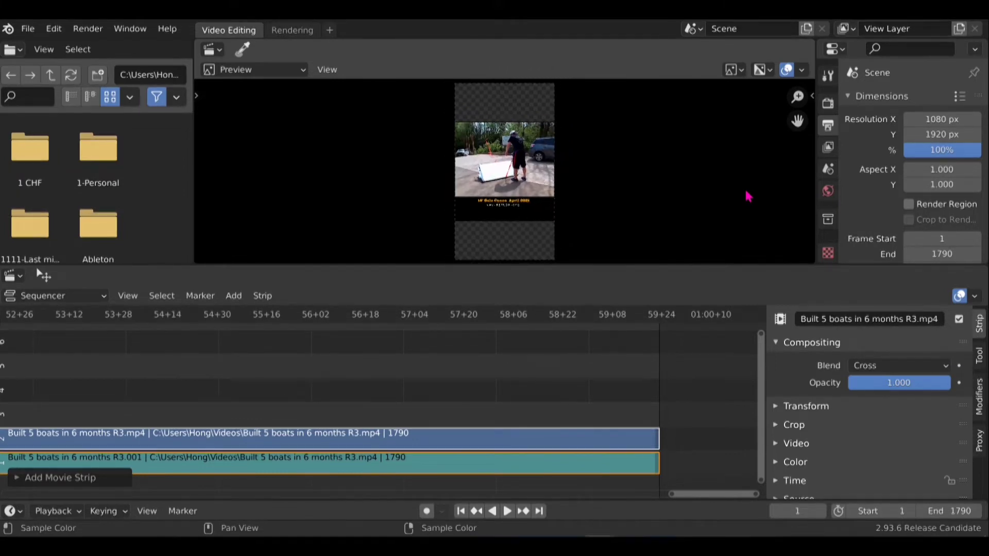
{"action": "scroll", "coordinate": [960, 173], "scroll_direction": "down", "scroll_amount": 2}
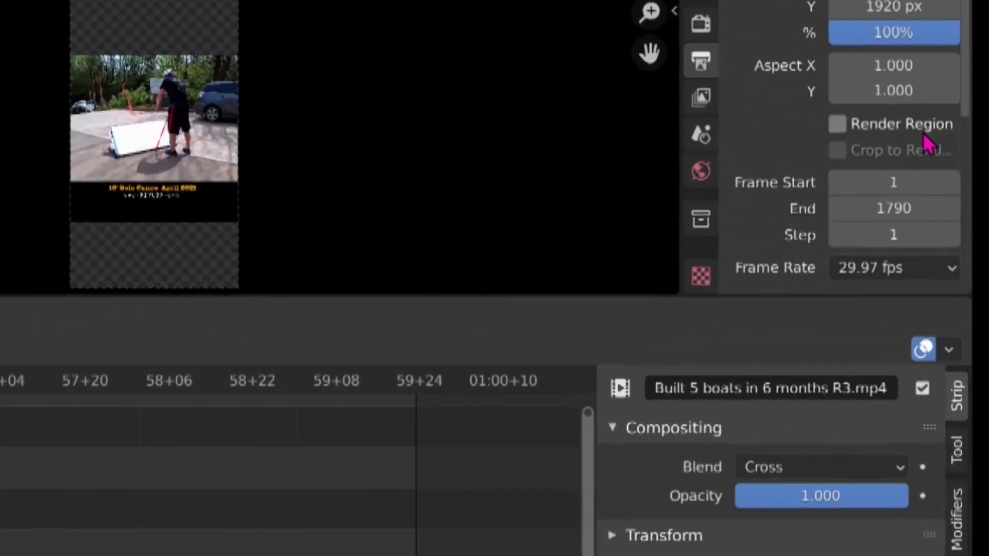
{"action": "scroll", "coordinate": [920, 128], "scroll_direction": "down", "scroll_amount": 5}
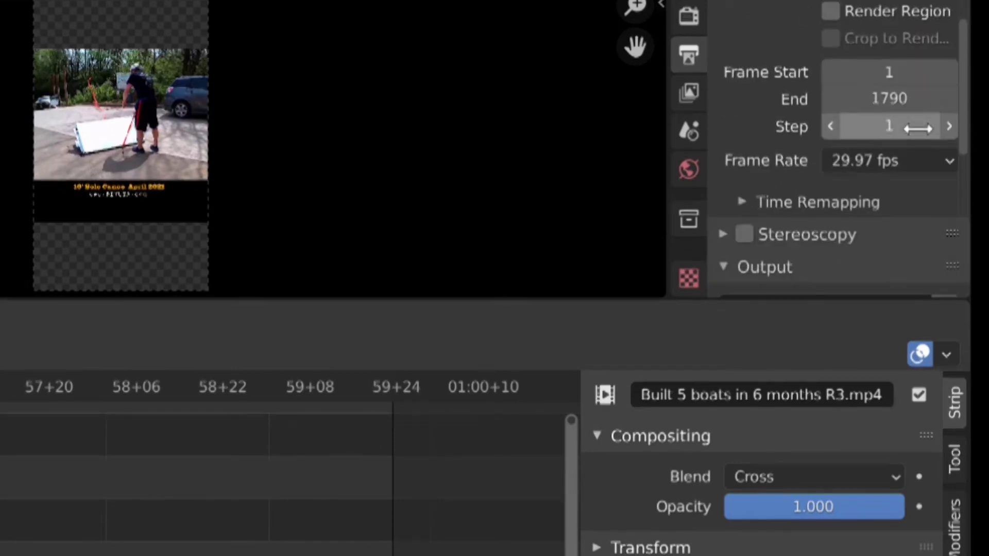
{"action": "scroll", "coordinate": [920, 133], "scroll_direction": "down", "scroll_amount": 2}
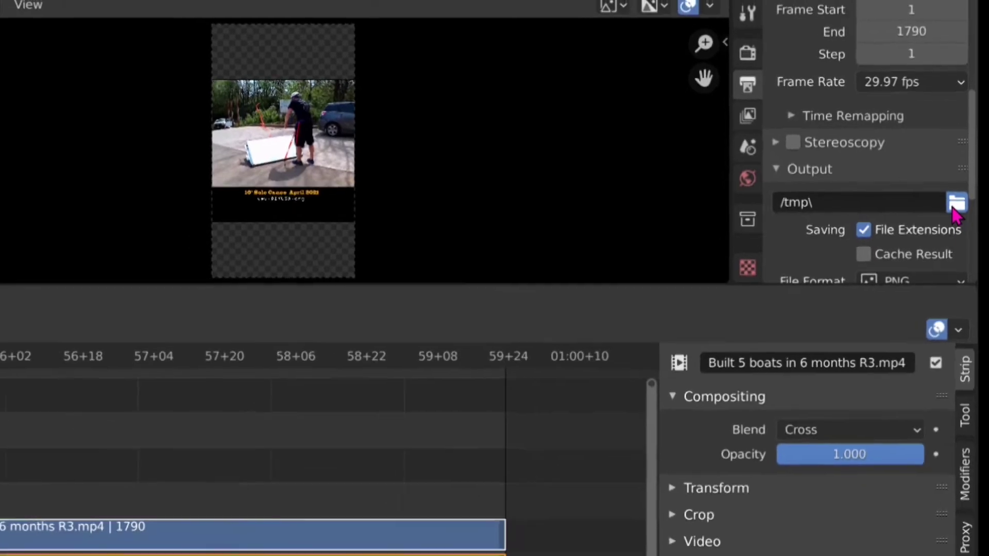
- Set the render output folder to D:\Shorts\ on the easystore drive
{"action": "left_click", "coordinate": [956, 203]}
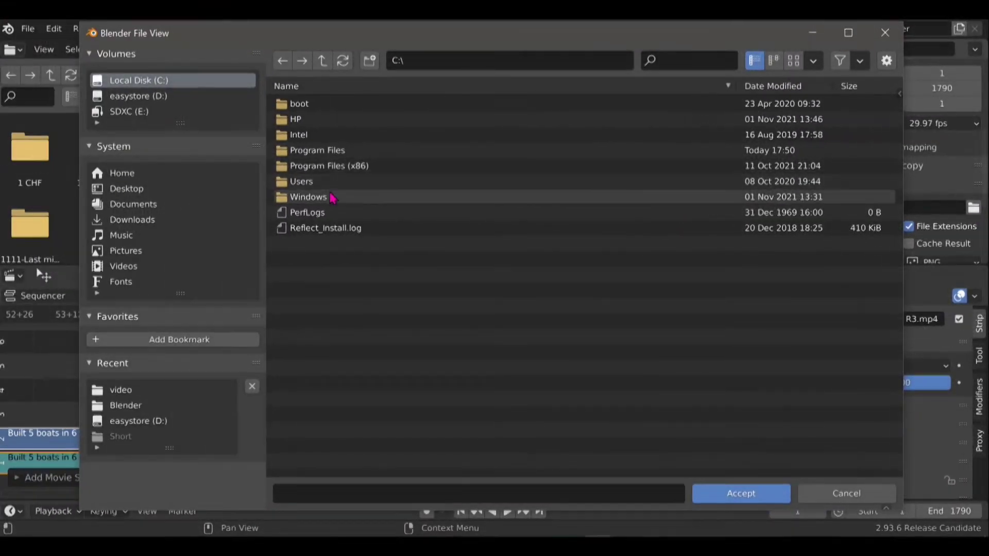
{"action": "left_click", "coordinate": [157, 96]}
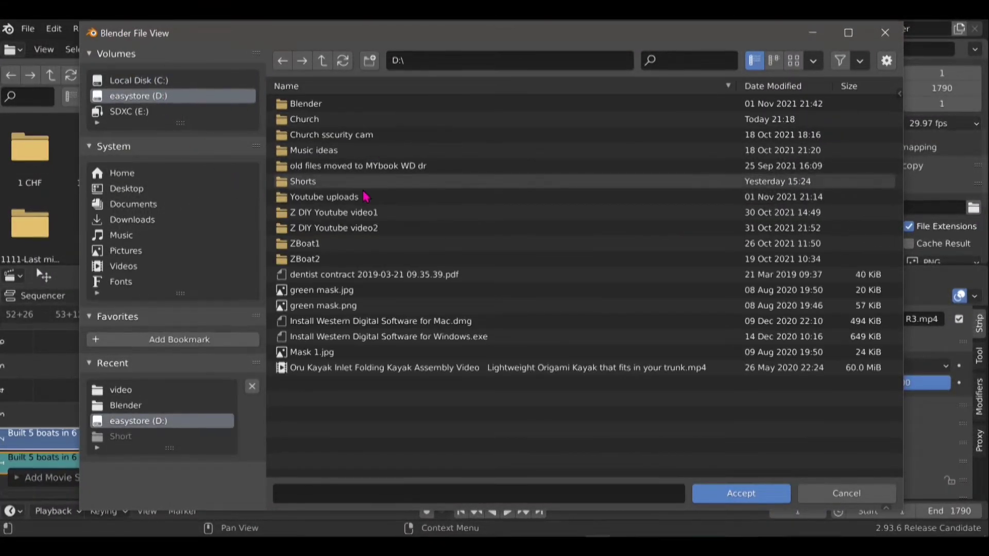
{"action": "left_click", "coordinate": [315, 183]}
{"action": "double_click", "coordinate": [317, 185]}
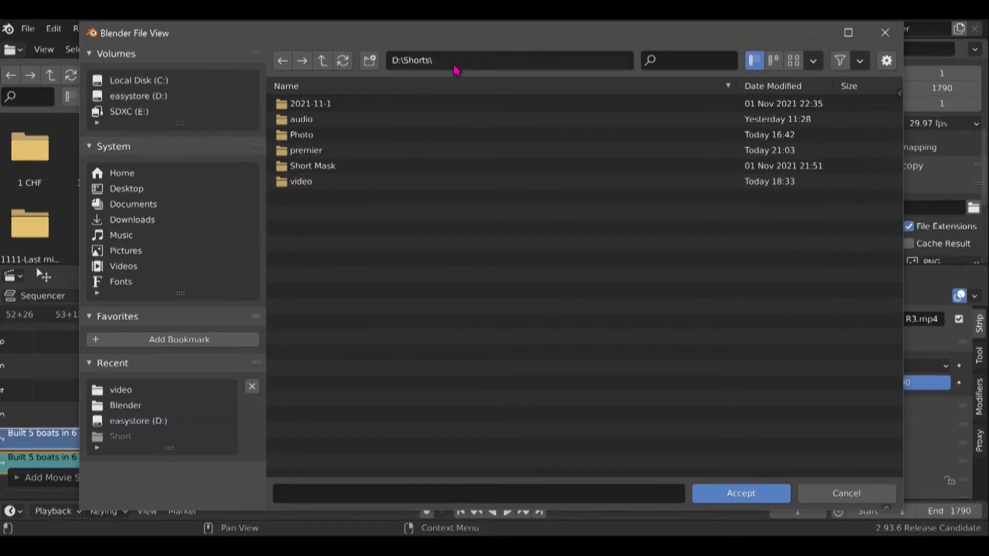
{"action": "left_click", "coordinate": [751, 496]}
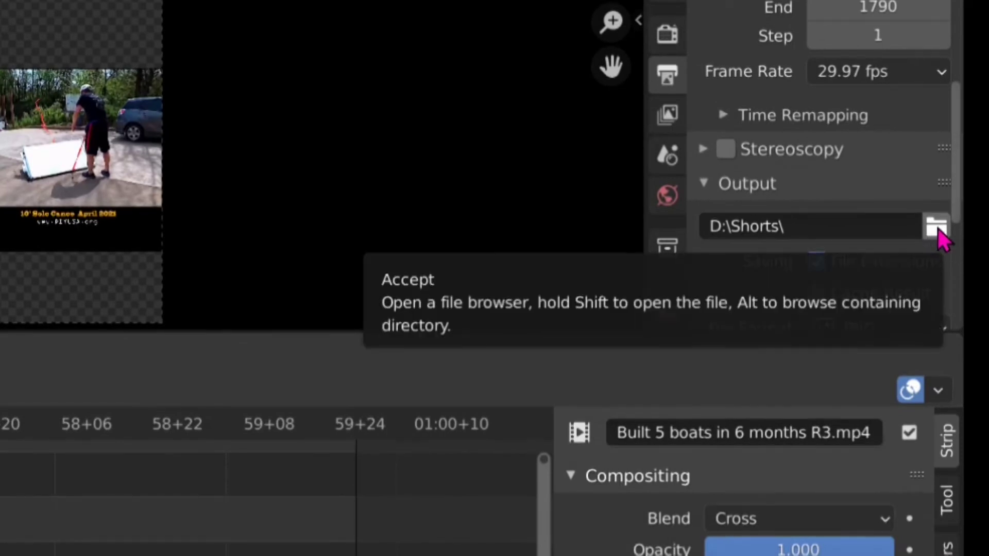
{"action": "scroll", "coordinate": [962, 217], "scroll_direction": "down", "scroll_amount": 3}
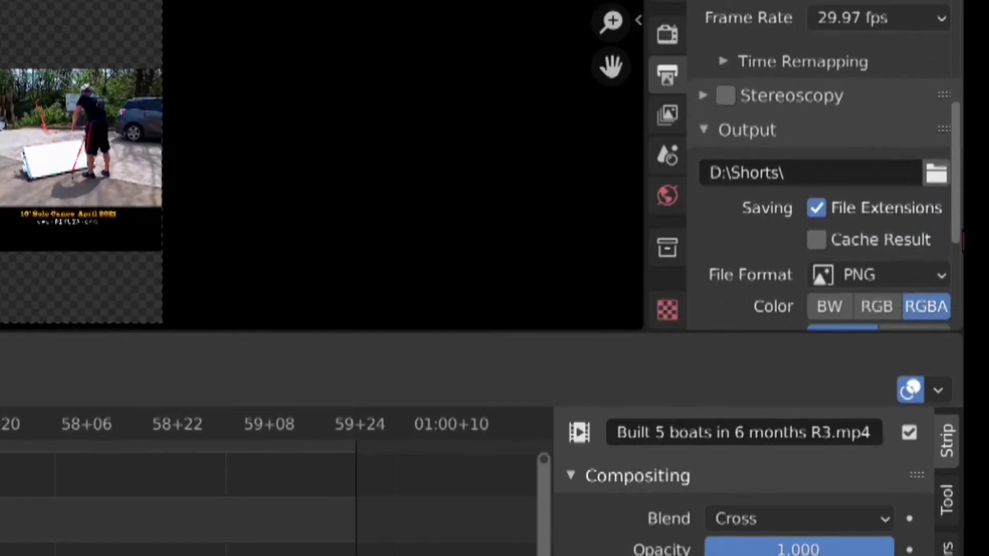
{"action": "scroll", "coordinate": [824, 206], "scroll_direction": "down", "scroll_amount": 5}
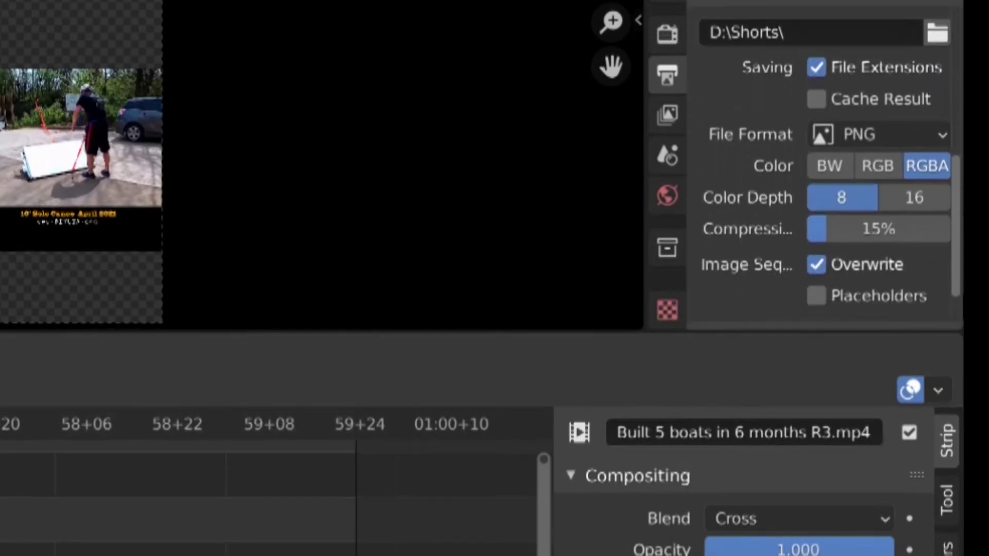
{"action": "scroll", "coordinate": [825, 206], "scroll_direction": "down", "scroll_amount": 2}
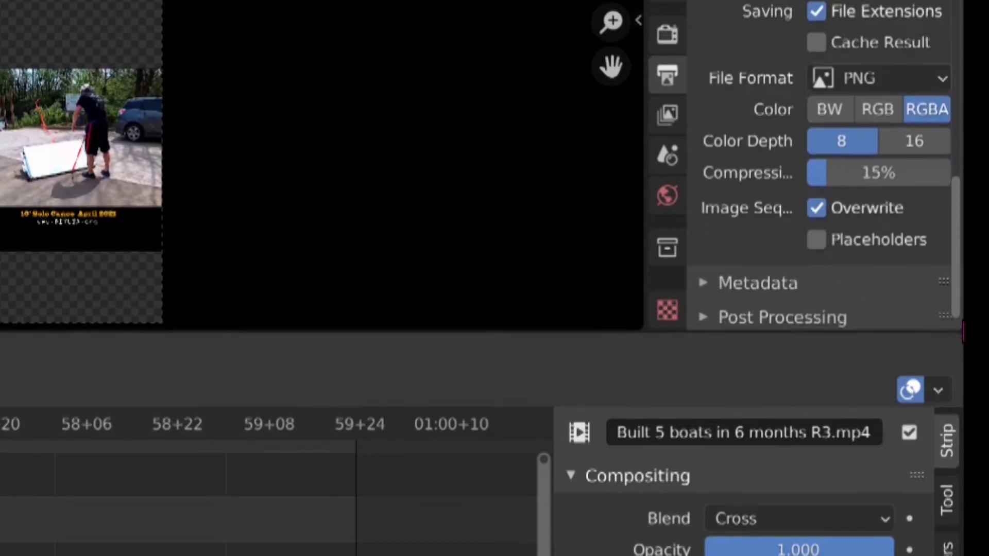
{"action": "scroll", "coordinate": [747, 226], "scroll_direction": "up", "scroll_amount": 4}
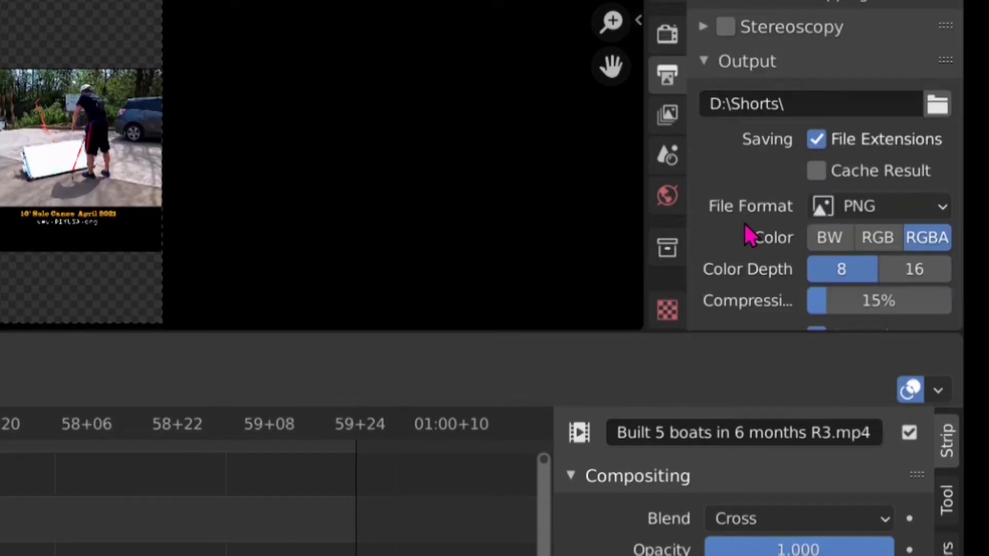
- Switch the output file format to FFmpeg Video with Matroska container and H.264 codec
{"action": "left_click", "coordinate": [935, 207]}
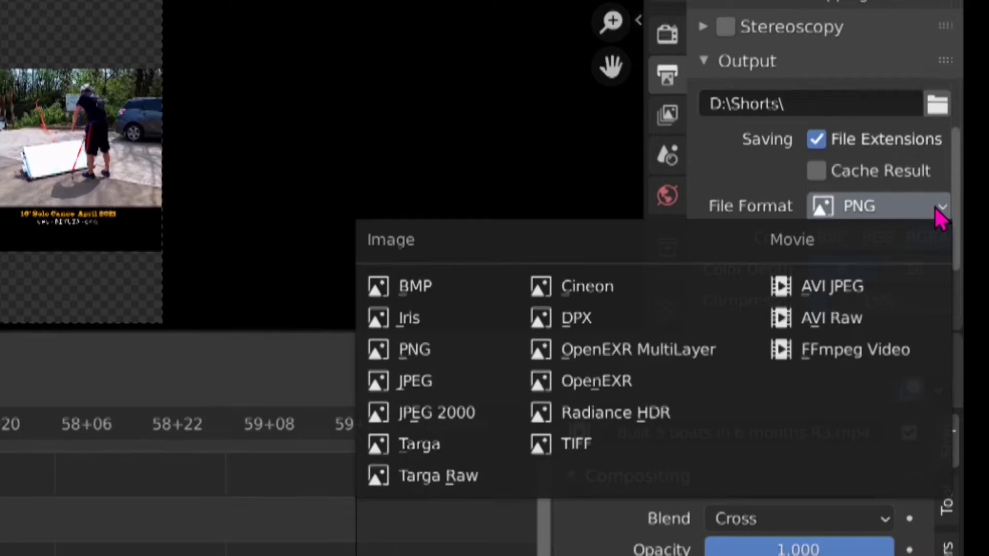
{"action": "left_click", "coordinate": [815, 360]}
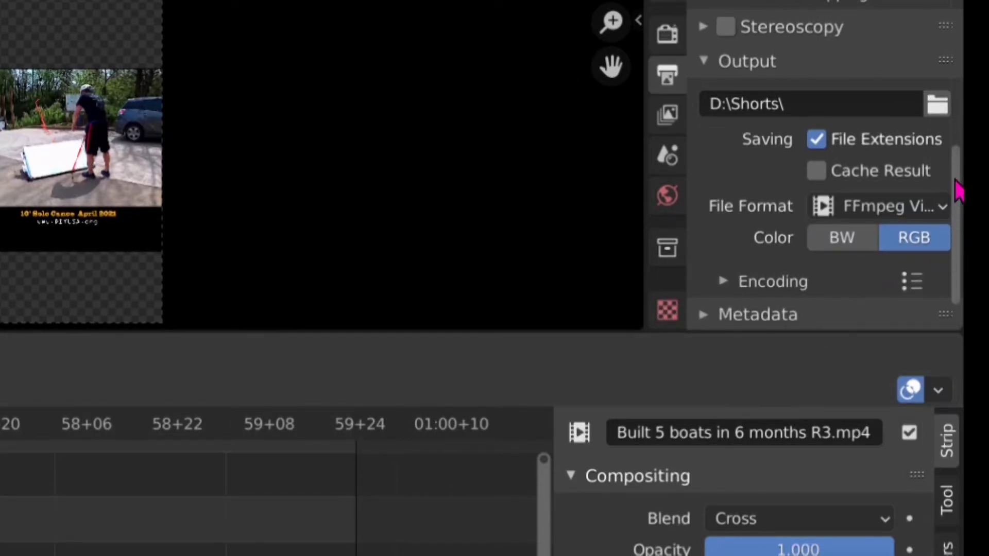
{"action": "left_click_drag", "start_coordinate": [955, 155], "coordinate": [958, 227]}
{"action": "left_click", "coordinate": [943, 248]}
{"action": "scroll", "coordinate": [918, 292], "scroll_direction": "down", "scroll_amount": 2}
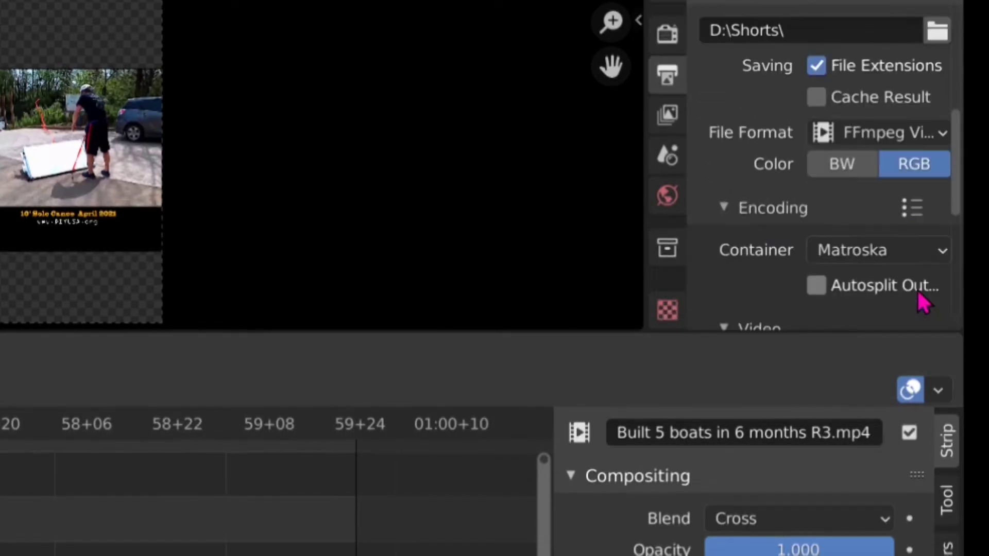
{"action": "scroll", "coordinate": [918, 293], "scroll_direction": "down", "scroll_amount": 2}
{"action": "scroll", "coordinate": [920, 295], "scroll_direction": "down", "scroll_amount": 2}
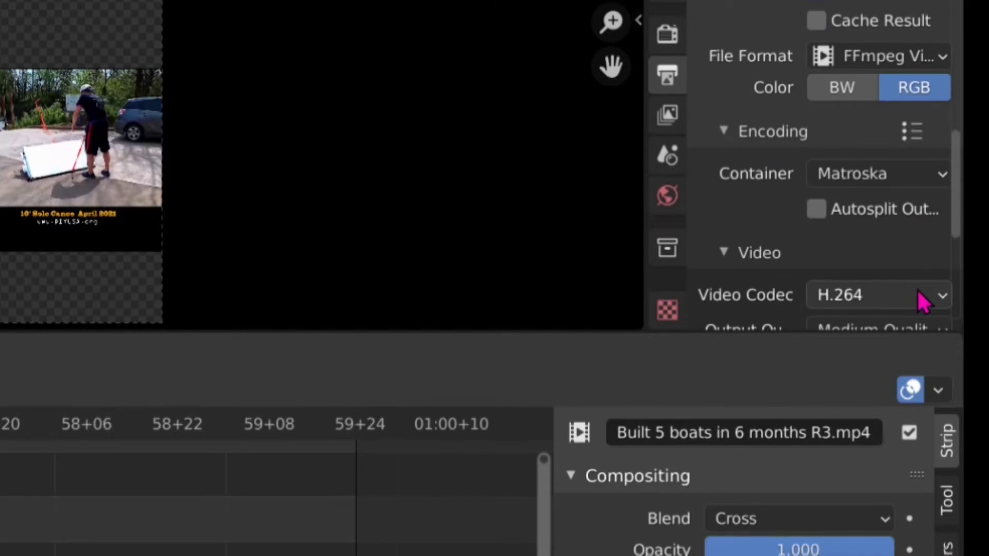
{"action": "scroll", "coordinate": [922, 301], "scroll_direction": "down", "scroll_amount": 2}
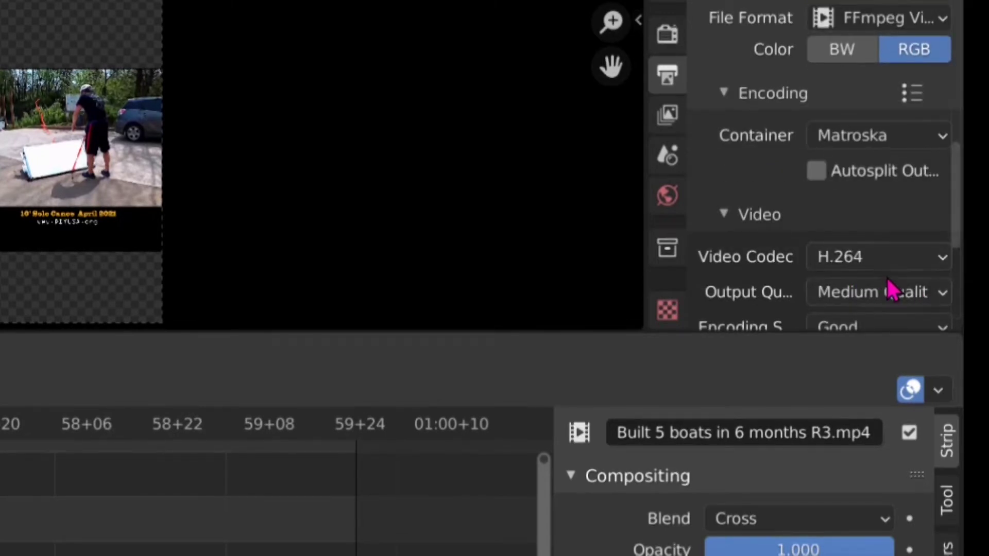
{"action": "scroll", "coordinate": [885, 278], "scroll_direction": "down", "scroll_amount": 2}
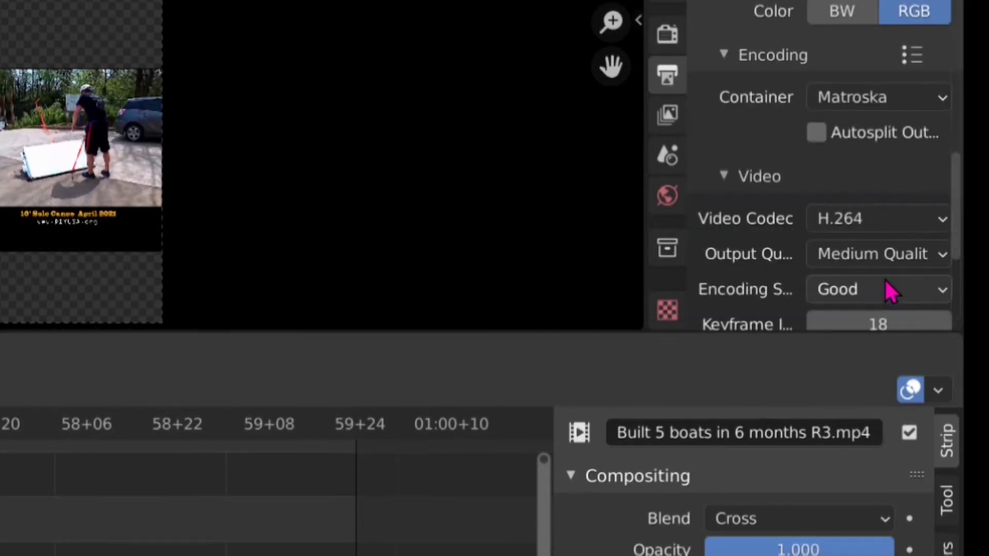
- Set Output Quality to High Quality and keep Encoding Speed at Good
{"action": "left_click", "coordinate": [938, 257]}
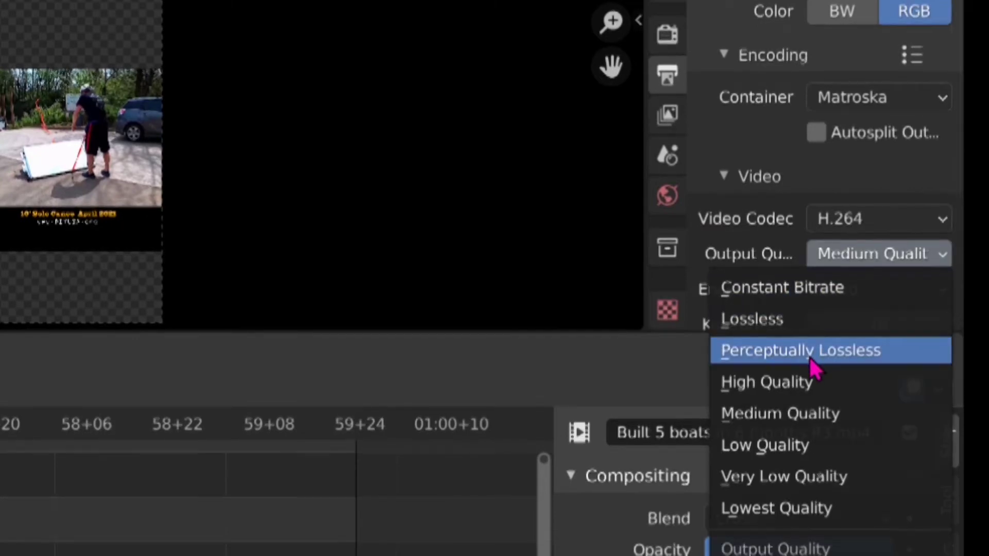
{"action": "left_click", "coordinate": [808, 381]}
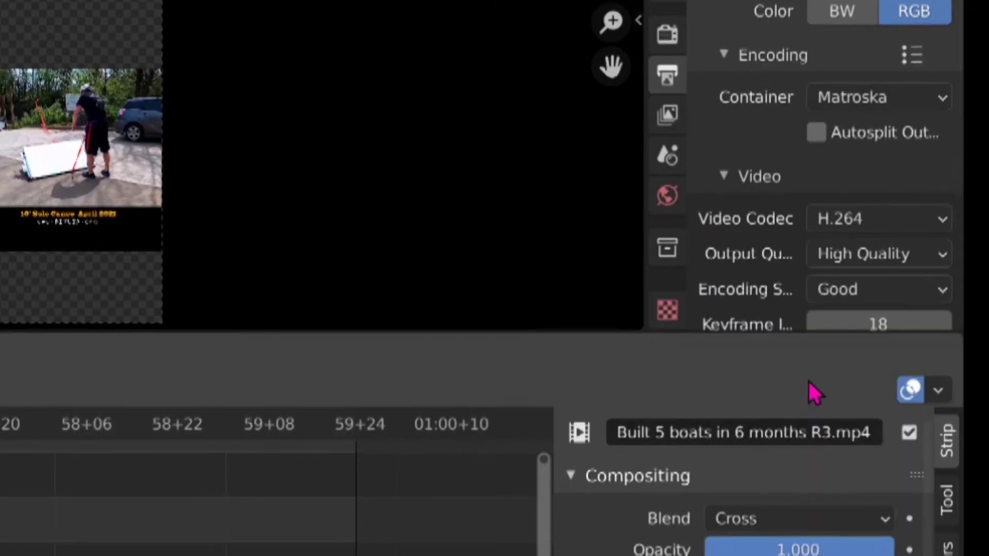
{"action": "scroll", "coordinate": [907, 277], "scroll_direction": "down", "scroll_amount": 2}
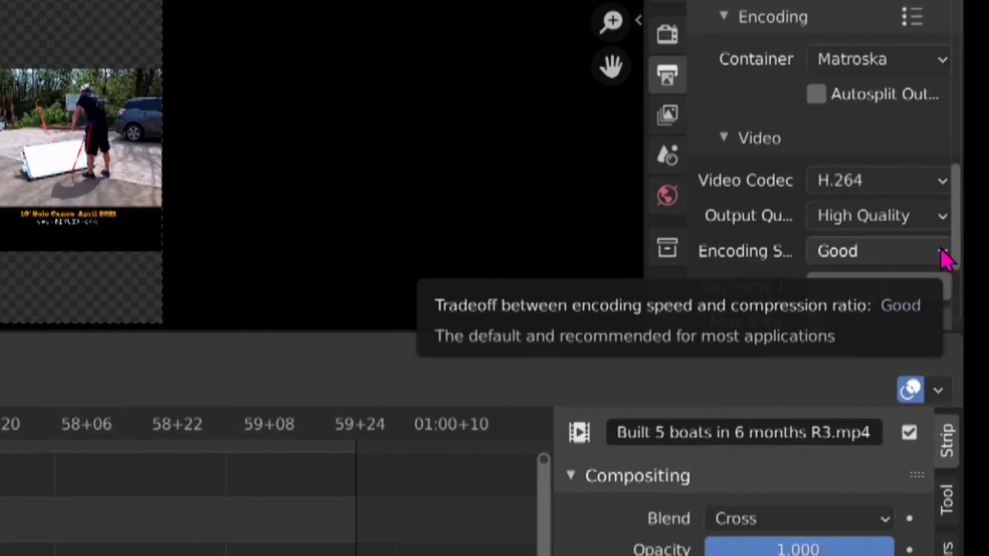
{"action": "scroll", "coordinate": [773, 250], "scroll_direction": "down", "scroll_amount": 2}
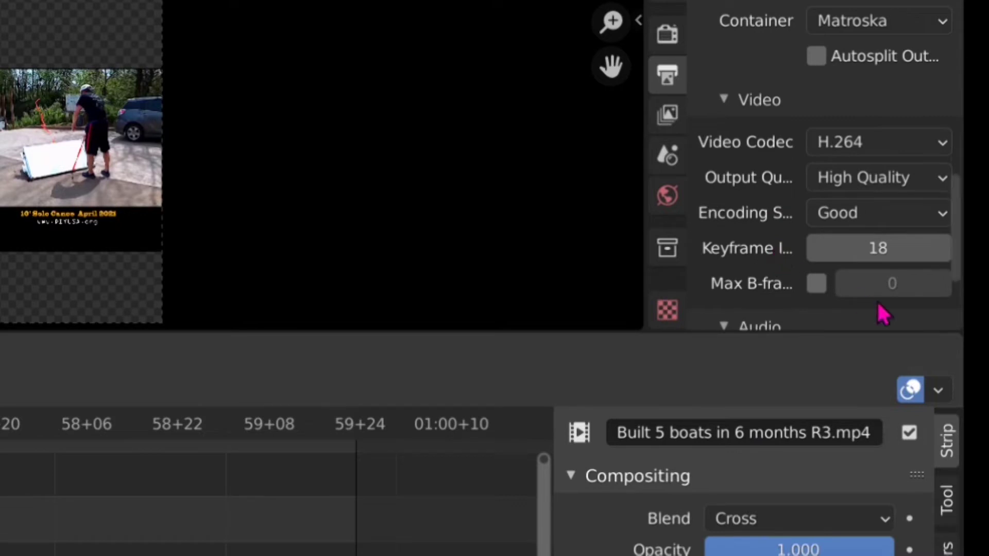
{"action": "left_click", "coordinate": [941, 218]}
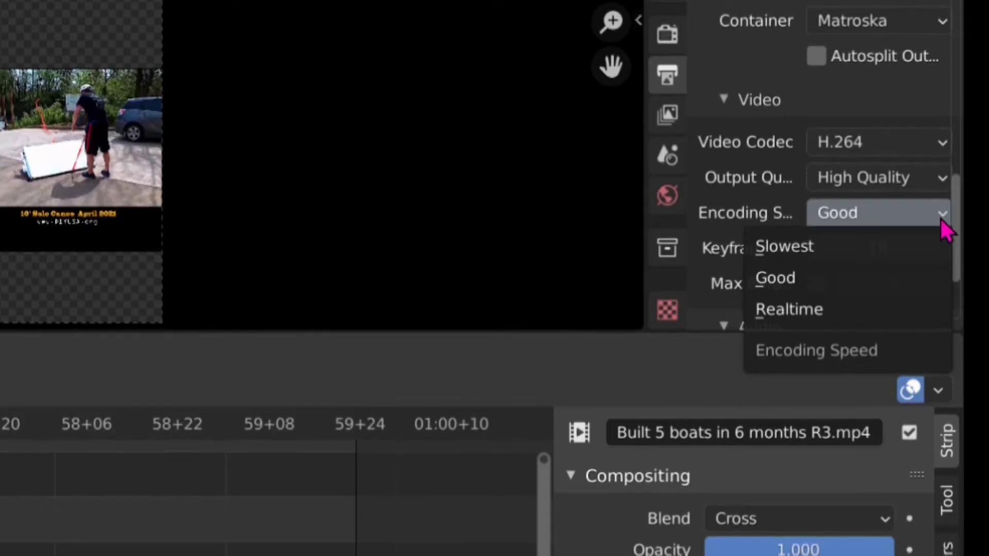
{"action": "left_click", "coordinate": [918, 215]}
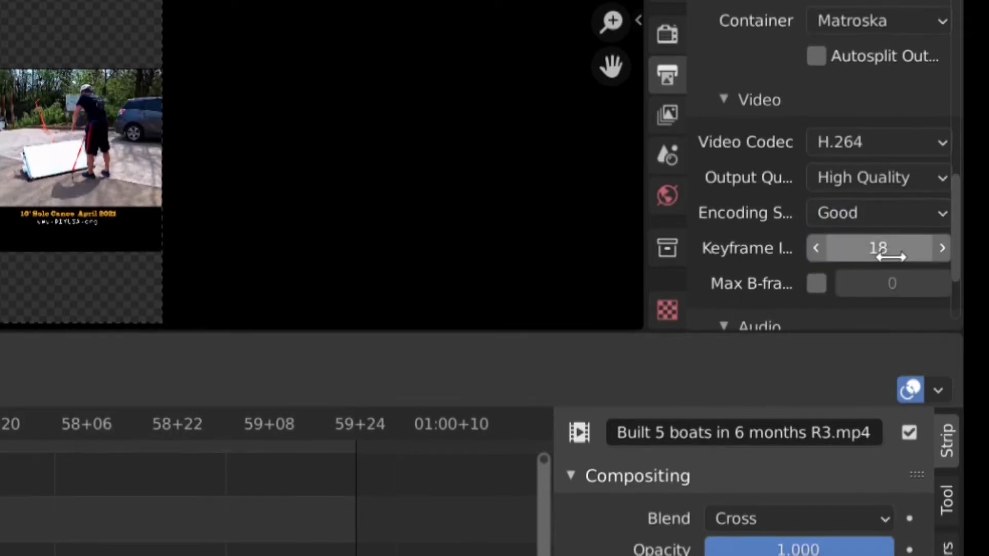
{"action": "scroll", "coordinate": [894, 271], "scroll_direction": "down", "scroll_amount": 2}
{"action": "scroll", "coordinate": [893, 267], "scroll_direction": "down", "scroll_amount": 2}
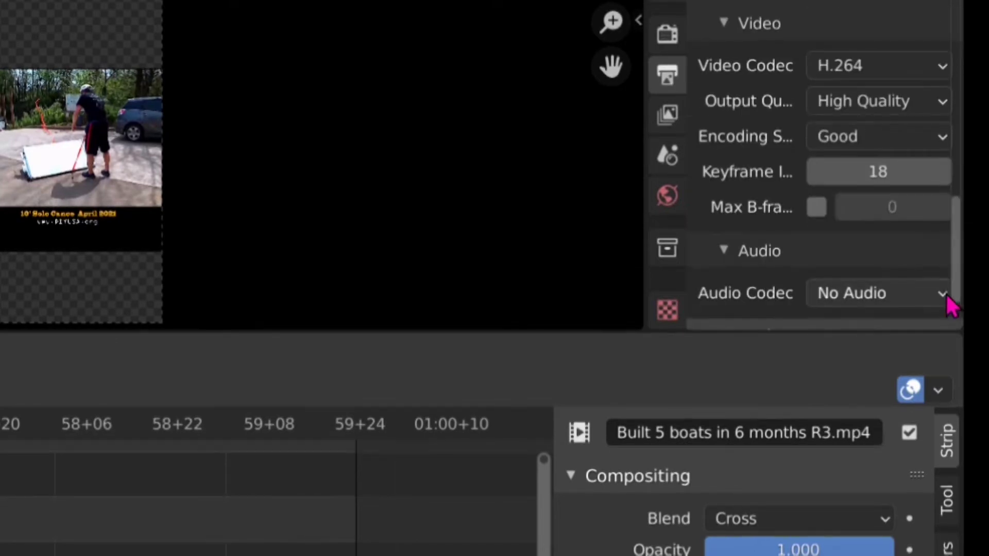
{"action": "scroll", "coordinate": [930, 278], "scroll_direction": "down", "scroll_amount": 2}
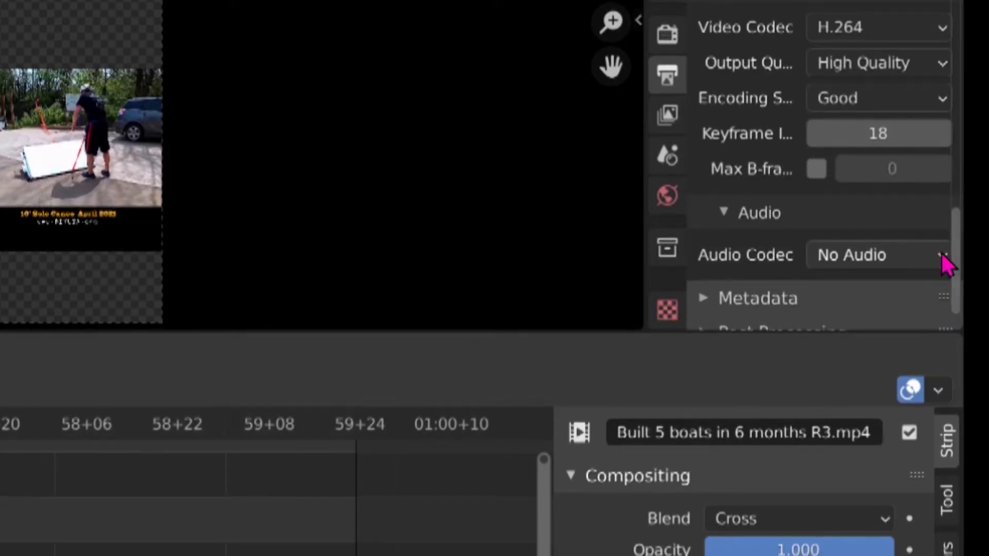
- Choose AAC as the audio codec, giving Stereo at 48000 Hz and 192 bitrate
{"action": "left_click", "coordinate": [943, 255]}
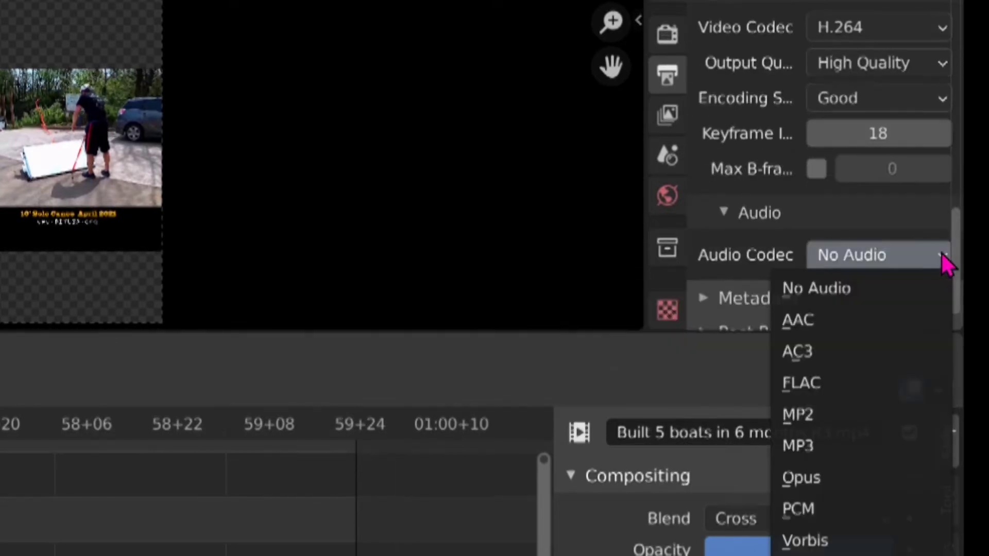
{"action": "left_click", "coordinate": [881, 324]}
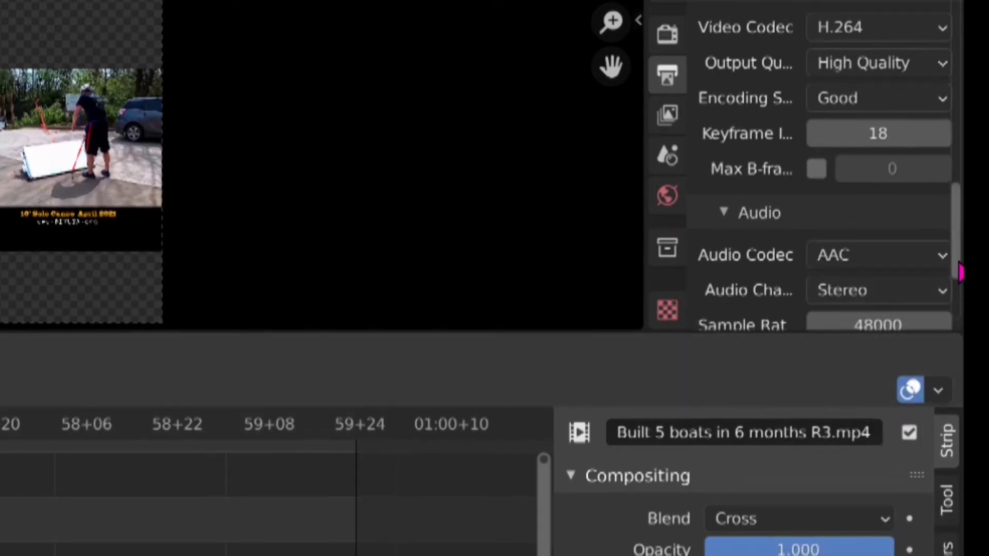
{"action": "scroll", "coordinate": [948, 304], "scroll_direction": "down", "scroll_amount": 5}
{"action": "scroll", "coordinate": [961, 298], "scroll_direction": "down", "scroll_amount": 2}
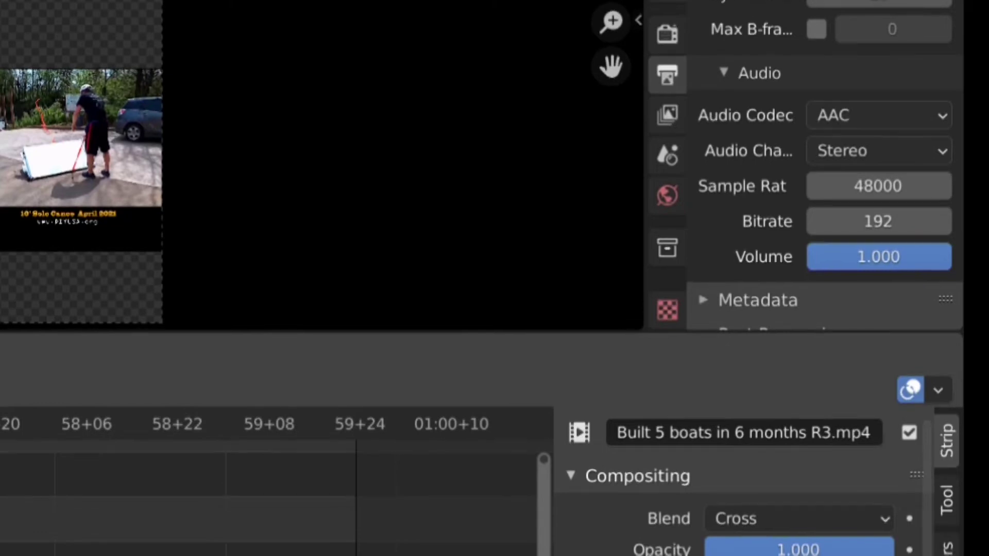
{"action": "scroll", "coordinate": [742, 490], "scroll_direction": "down", "scroll_amount": 2}
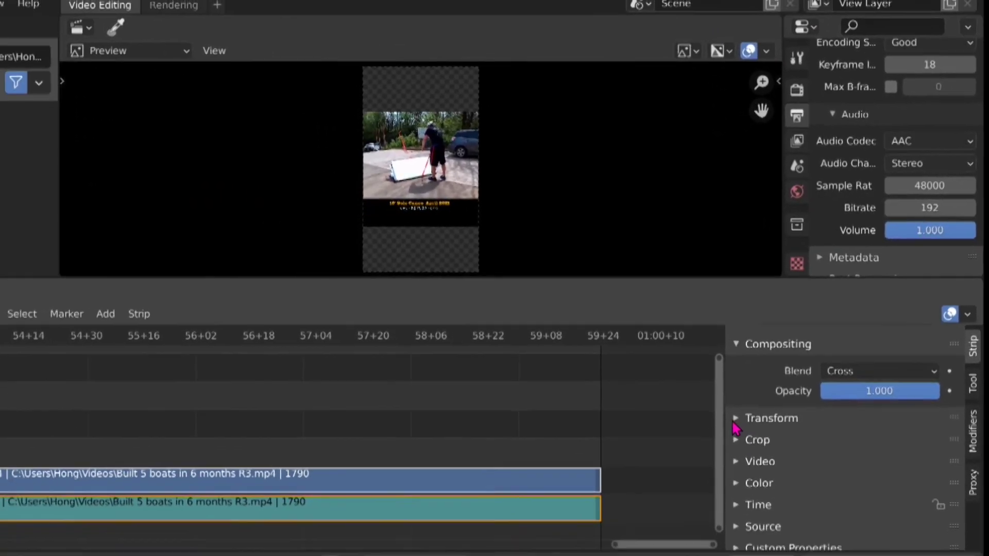
- In the strip's Transform panel, set Scale X and Scale Y to 1.80
{"action": "left_click", "coordinate": [637, 510]}
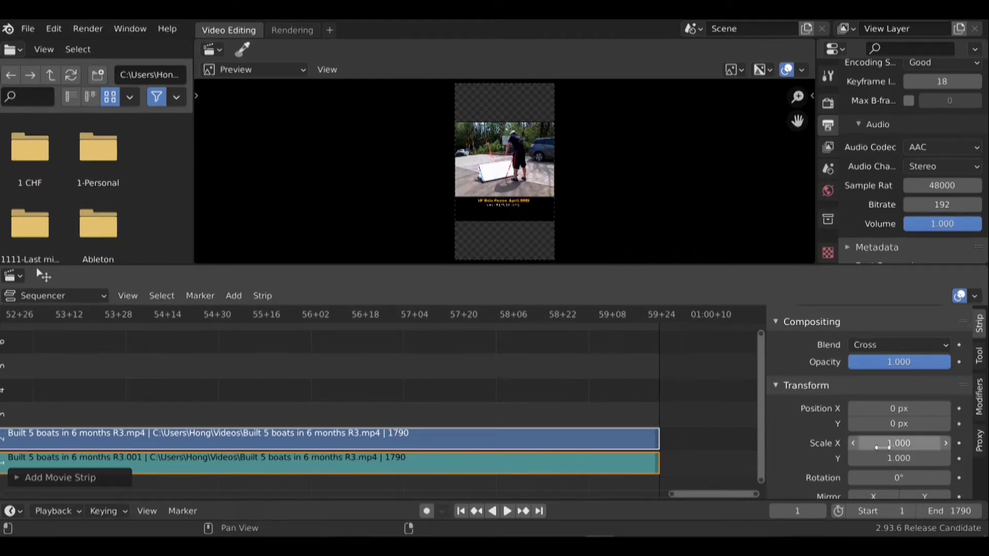
{"action": "left_click", "coordinate": [897, 446]}
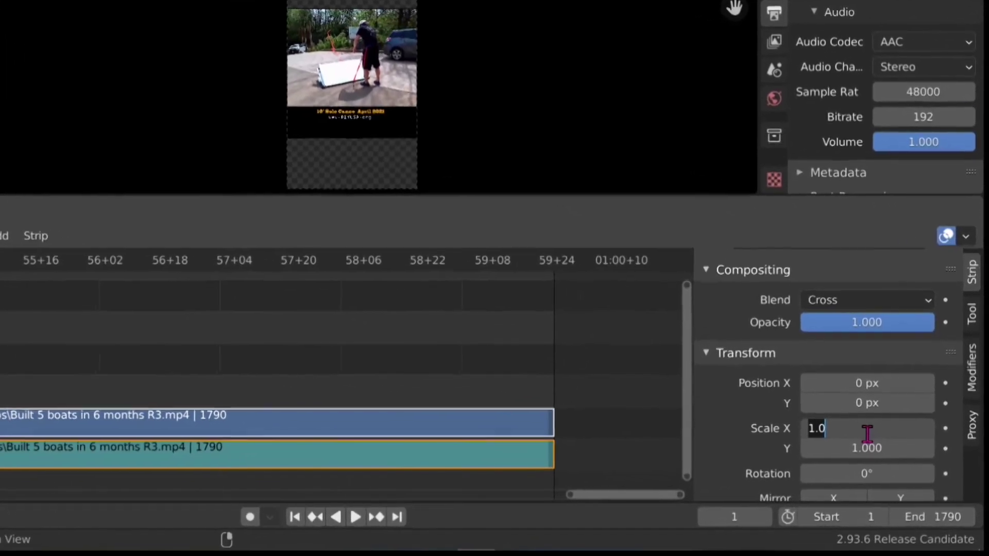
{"action": "type", "text": "1.80"}
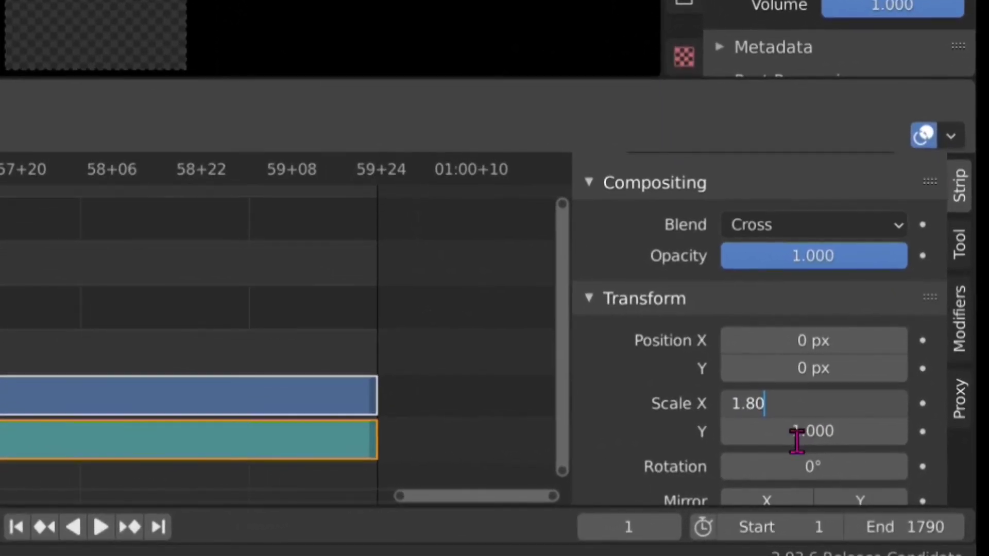
{"action": "key", "text": "Return"}
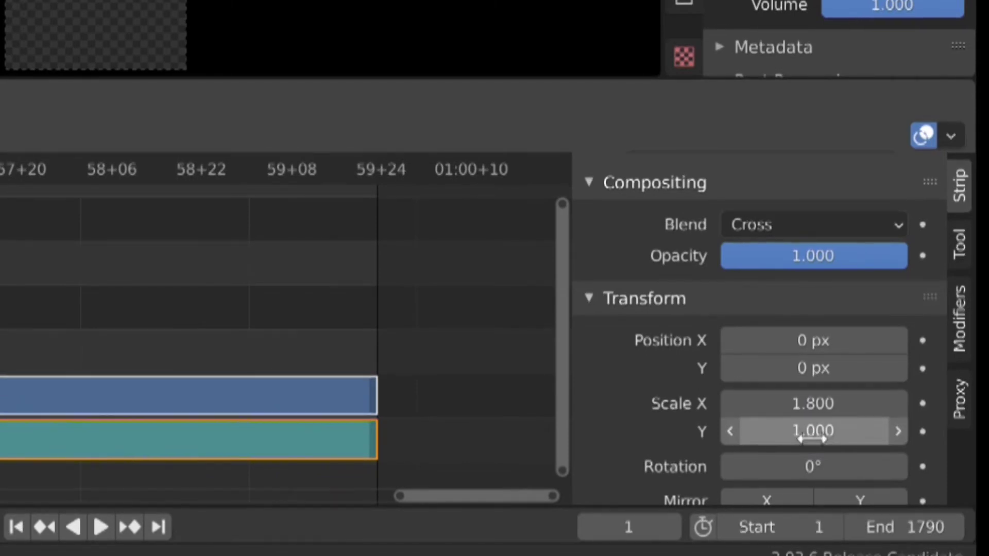
{"action": "left_click", "coordinate": [810, 434]}
{"action": "type", "text": "1"}
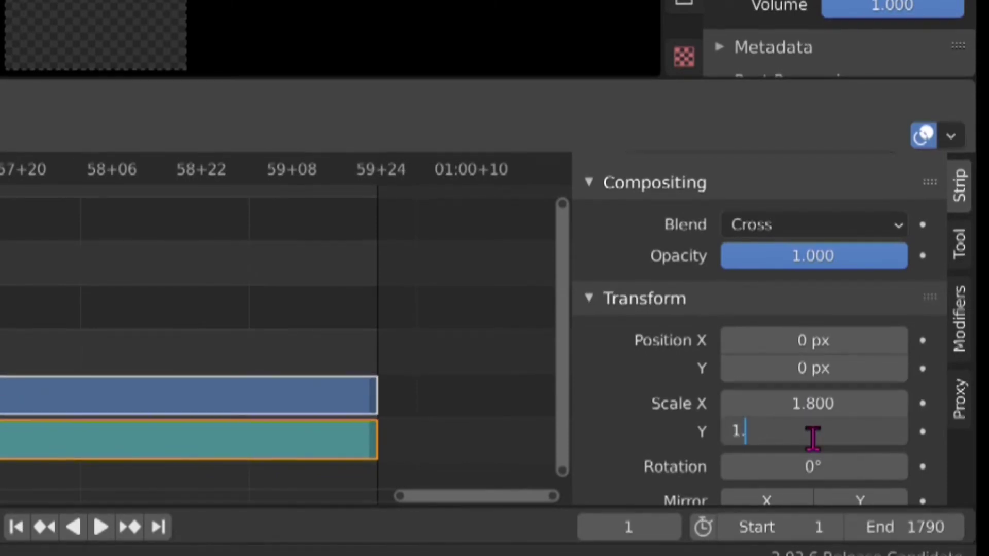
{"action": "type", "text": ".80"}
{"action": "key", "text": "Return"}
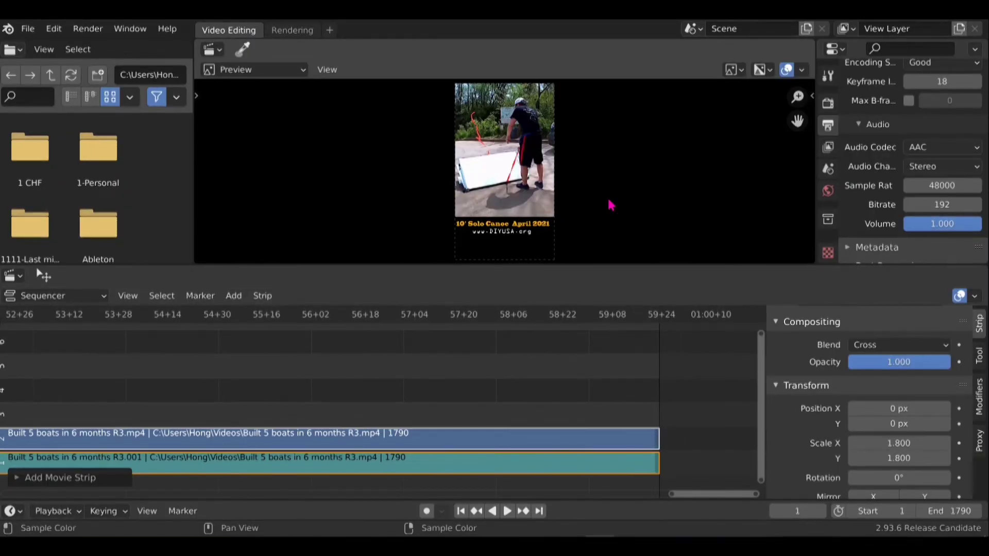
- Render the full sequence as an animation to DIY 5 Boats in 6 Months.mkv
{"action": "left_click", "coordinate": [90, 31]}
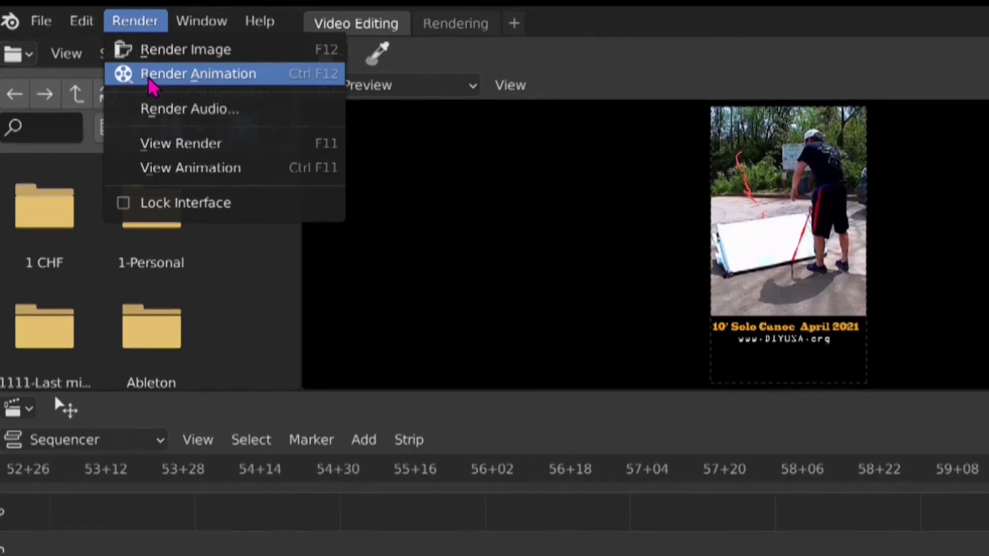
{"action": "left_click", "coordinate": [150, 82]}
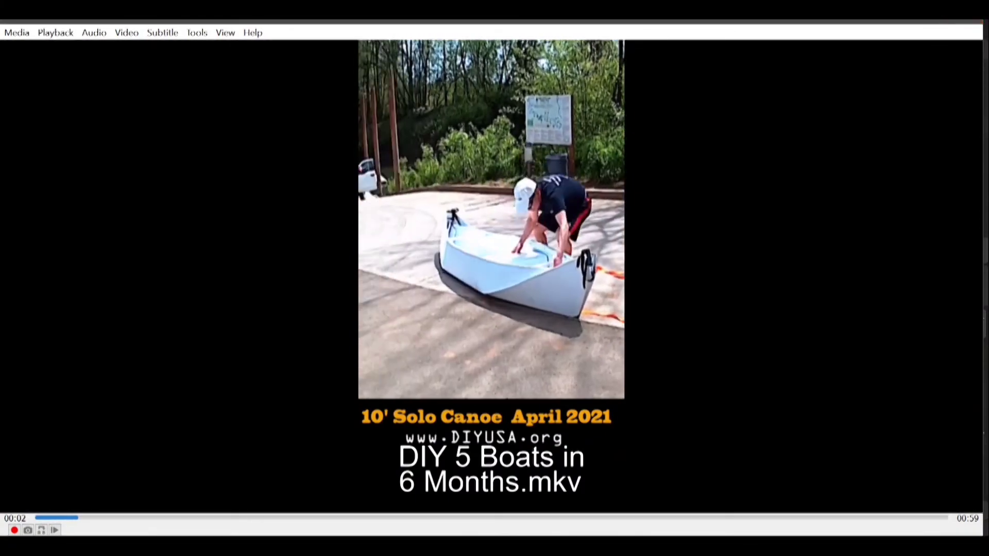
- Exit full-screen playback of the rendered MKV in VLC
{"action": "left_click", "coordinate": [905, 29]}
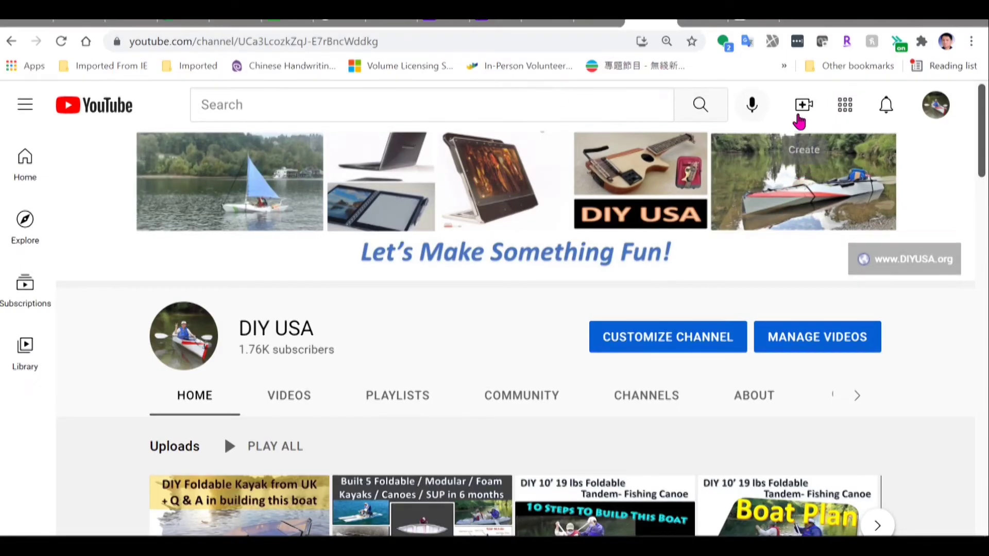
- Start a new YouTube Studio upload and drop DIY 5 Boats in 6 Months.mkv from D:\Shorts into it
{"action": "left_click", "coordinate": [804, 109]}
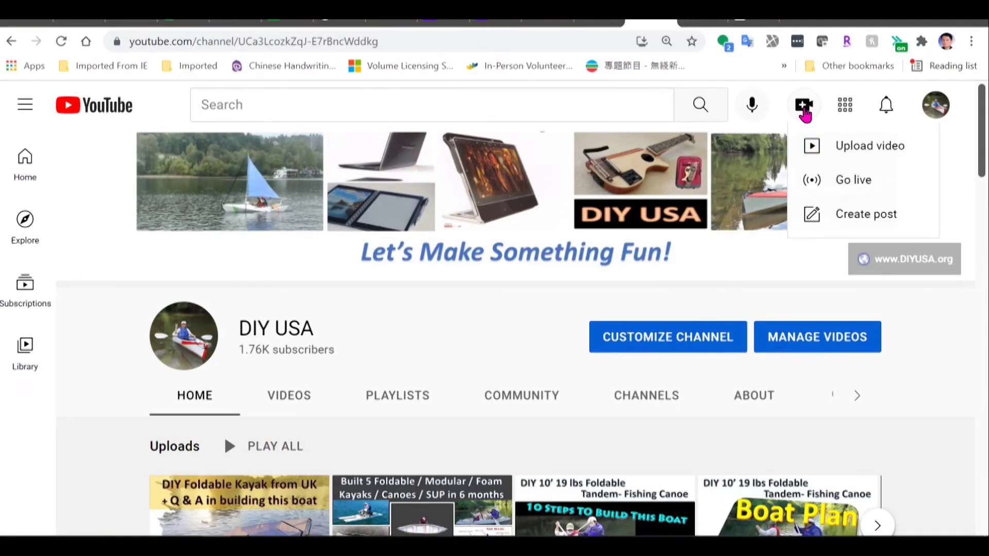
{"action": "left_click", "coordinate": [831, 146]}
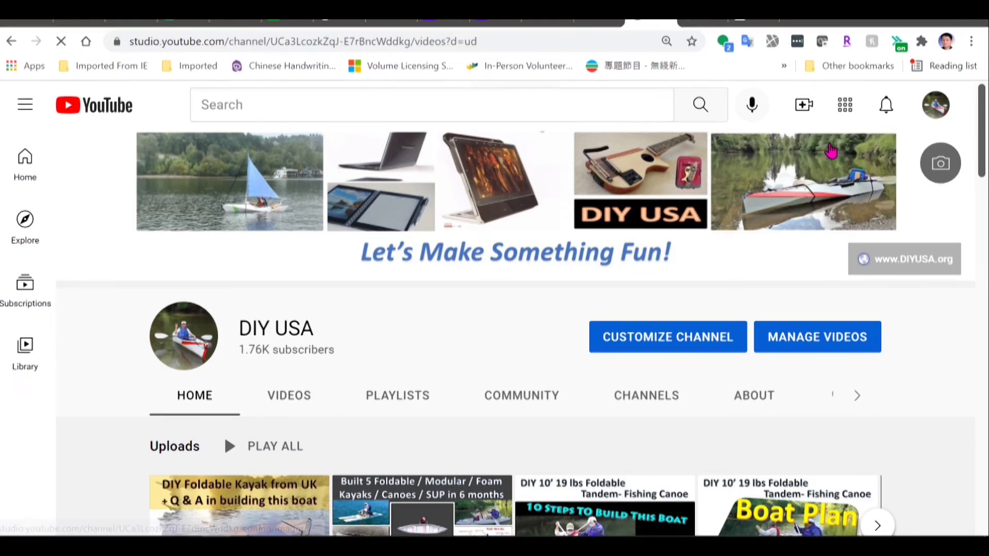
{"action": "mouse_move", "coordinate": [245, 536]}
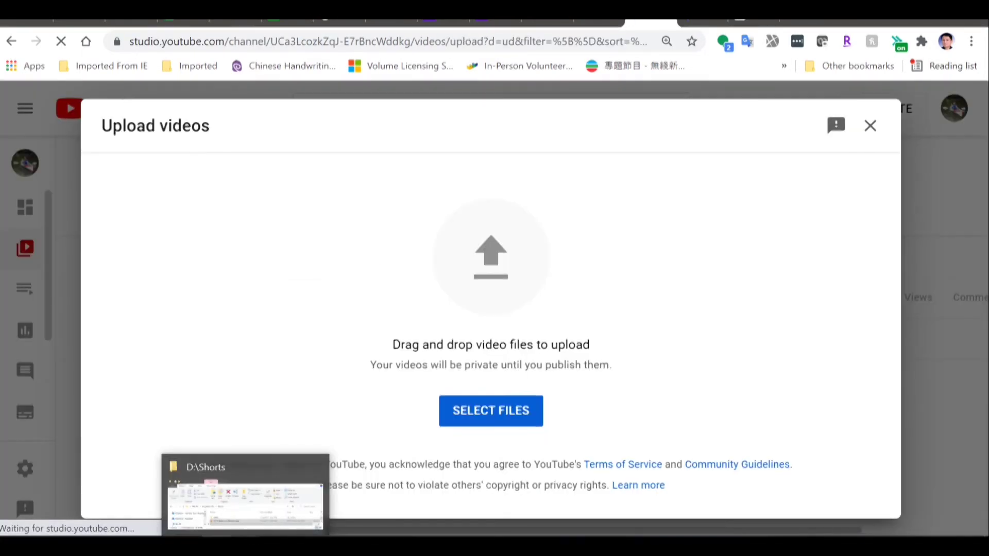
{"action": "left_click", "coordinate": [259, 480]}
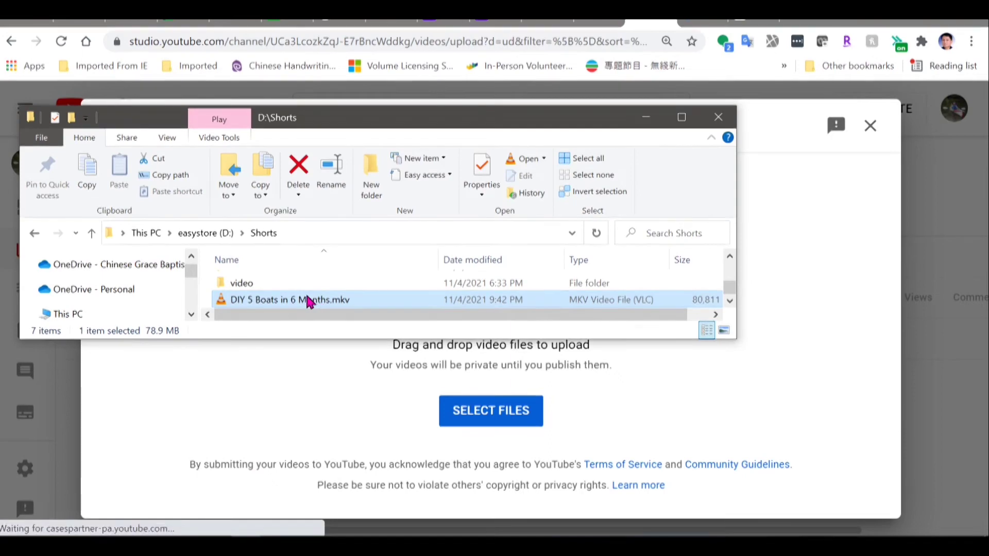
{"action": "left_click", "coordinate": [254, 301]}
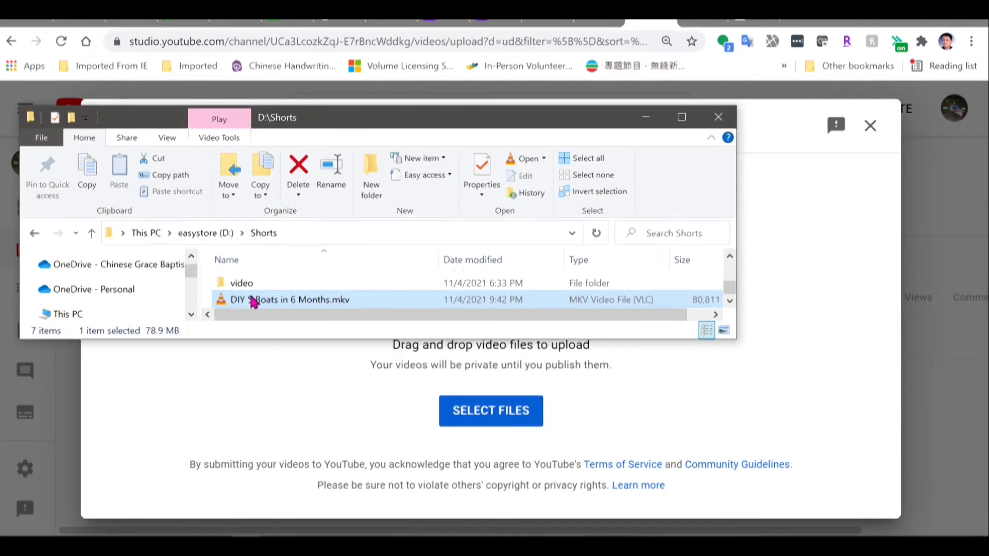
{"action": "left_click_drag", "start_coordinate": [223, 301], "coordinate": [503, 434]}
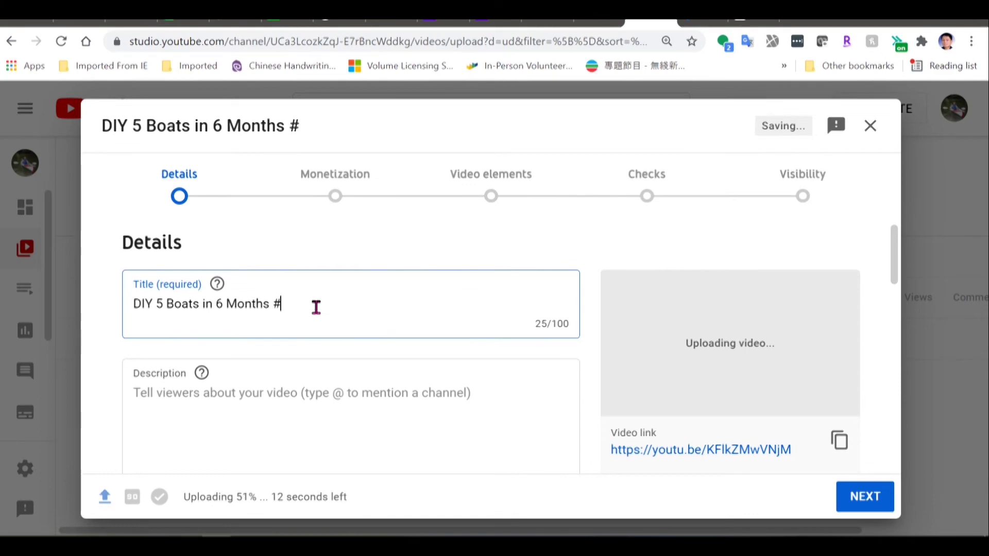
- Type #shorts at the end of the title, then select and delete it
{"action": "key", "text": "BackSpace"}
{"action": "type", "text": "#sho"}
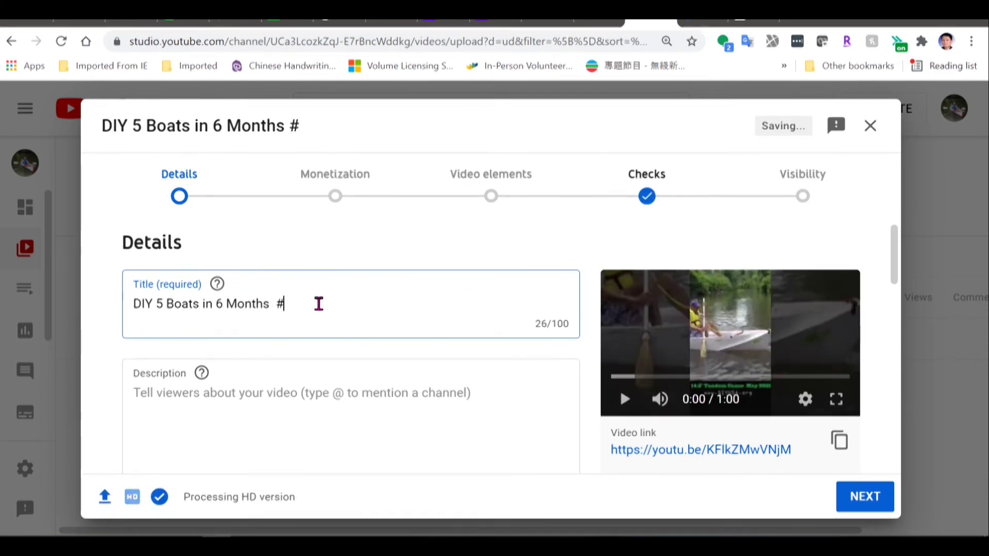
{"action": "type", "text": "r"}
{"action": "key", "text": "BackSpace"}
{"action": "type", "text": "orts"}
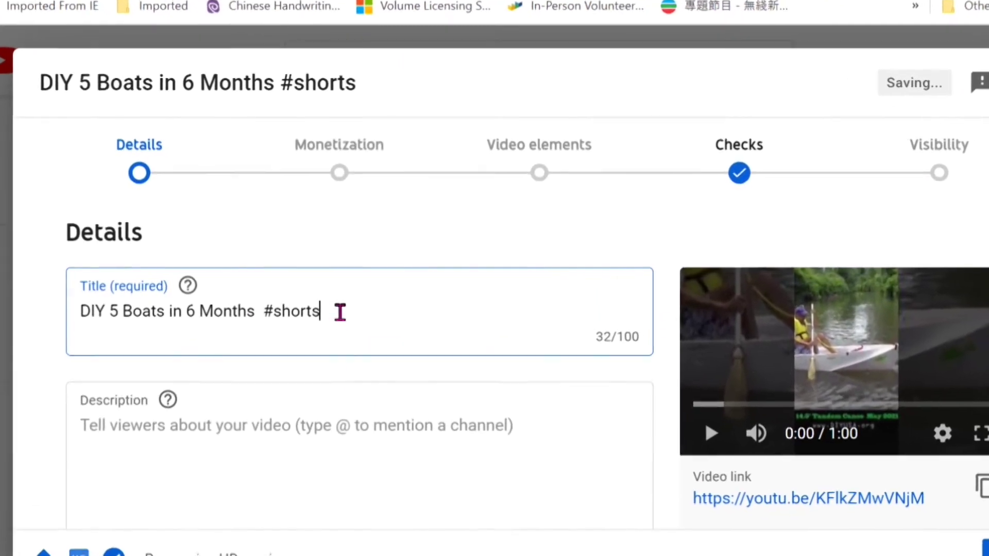
{"action": "left_click_drag", "start_coordinate": [335, 308], "coordinate": [261, 312]}
{"action": "key", "text": "ctrl+c"}
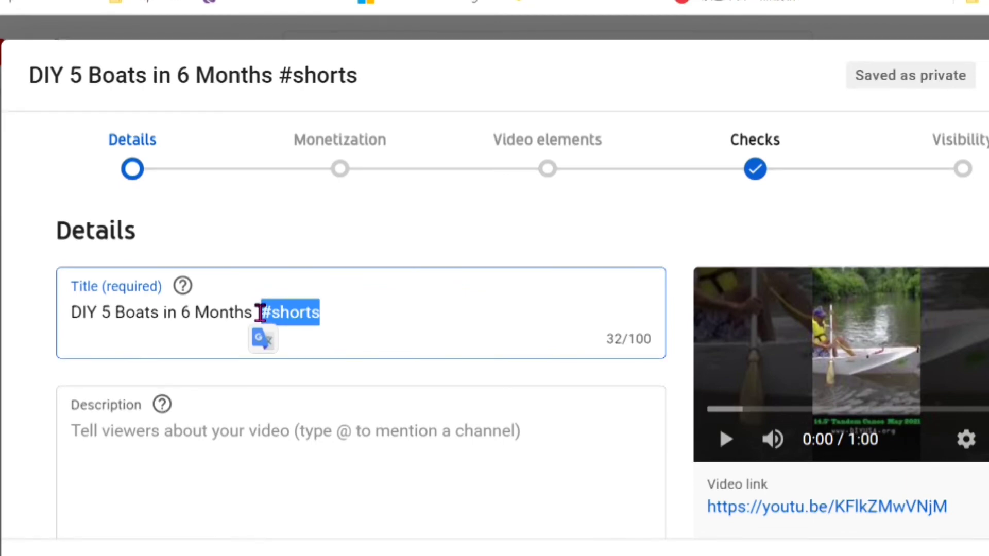
{"action": "key", "text": "BackSpace"}
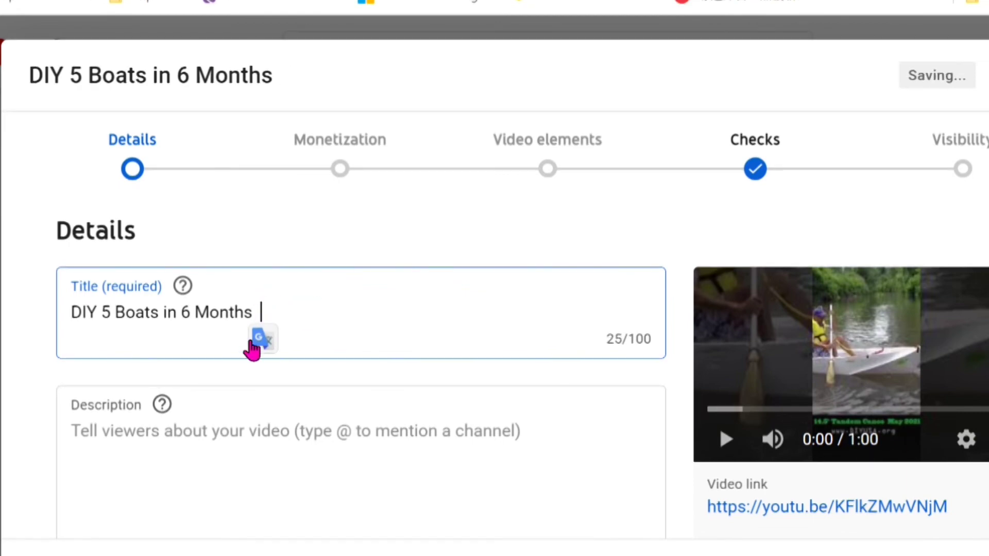
- Paste #shorts into the video description
{"action": "left_click", "coordinate": [85, 440]}
{"action": "key", "text": "ctrl+v"}
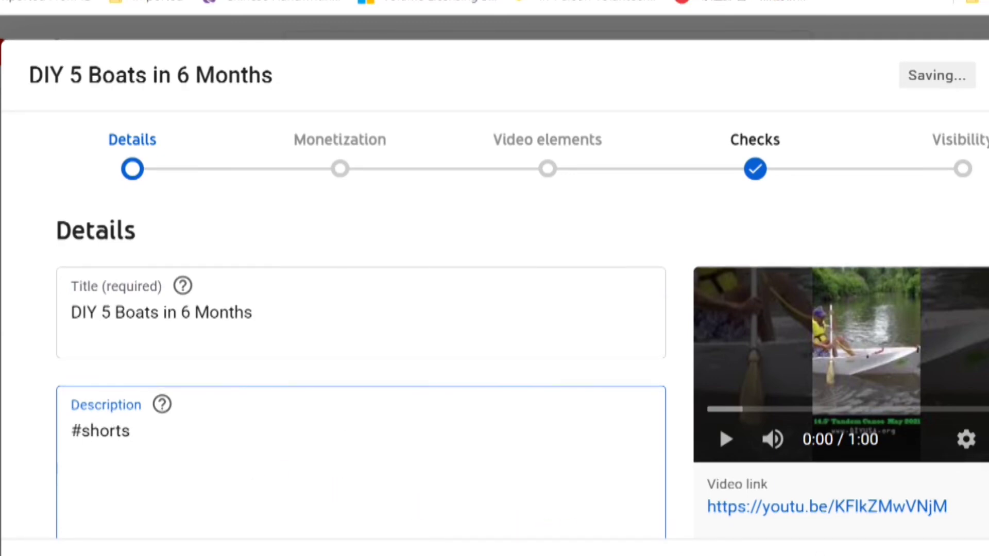
{"action": "key", "text": "Tab"}
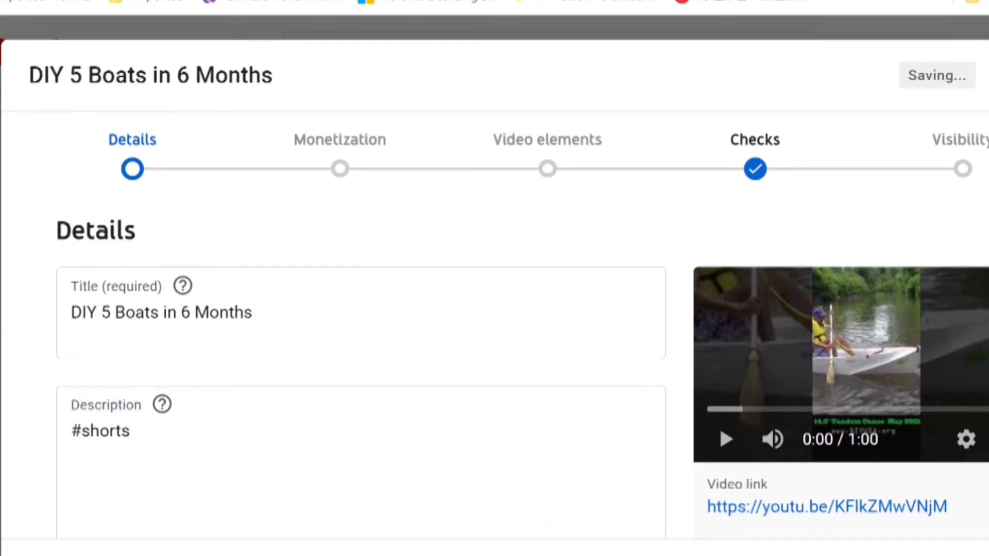